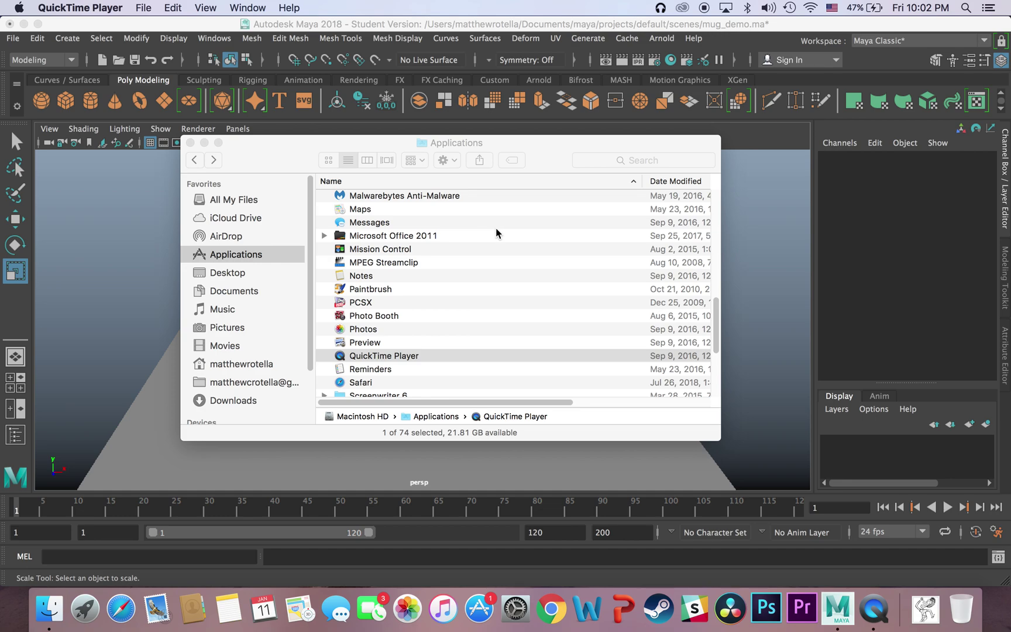
- Close the Applications window, tumble to a higher angled view of the mug, and test-render it
{"action": "left_click", "coordinate": [138, 226]}
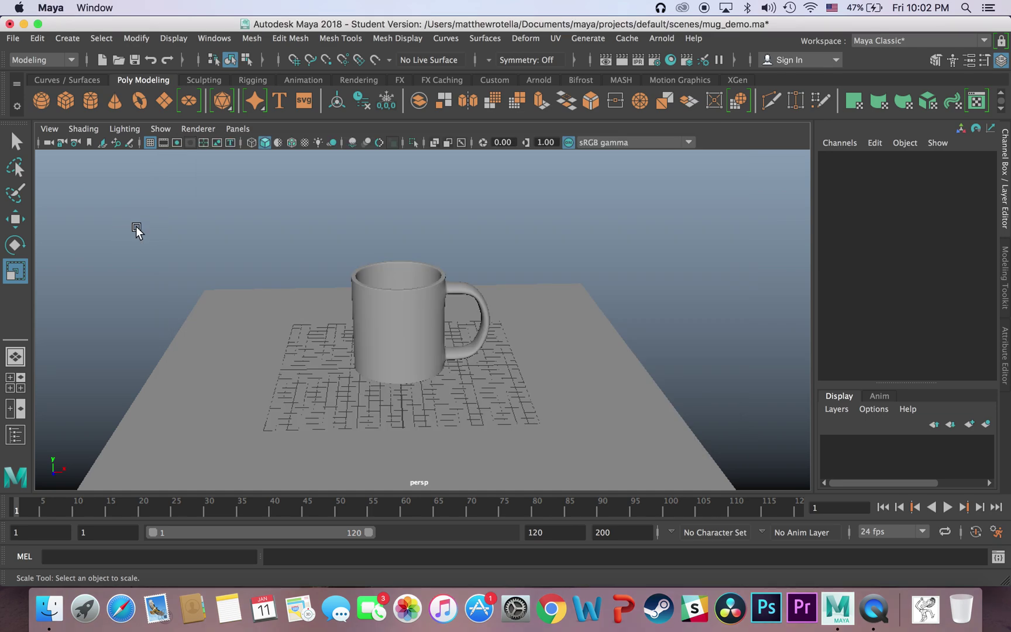
{"action": "left_click_drag", "start_coordinate": [657, 248], "coordinate": [616, 259], "text": "alt"}
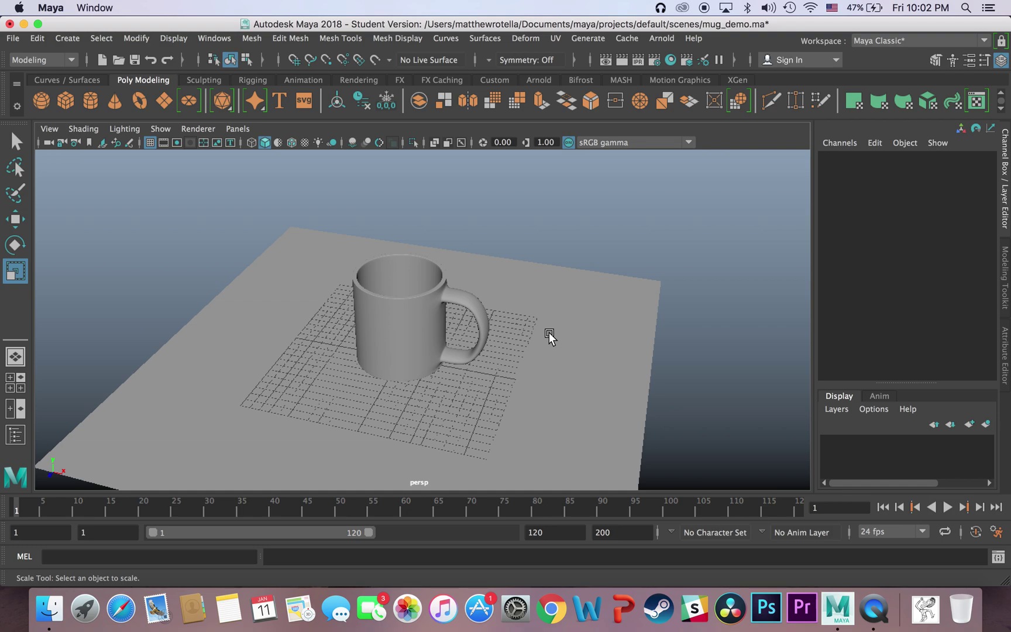
{"action": "left_click_drag", "start_coordinate": [478, 282], "coordinate": [477, 282], "text": "alt"}
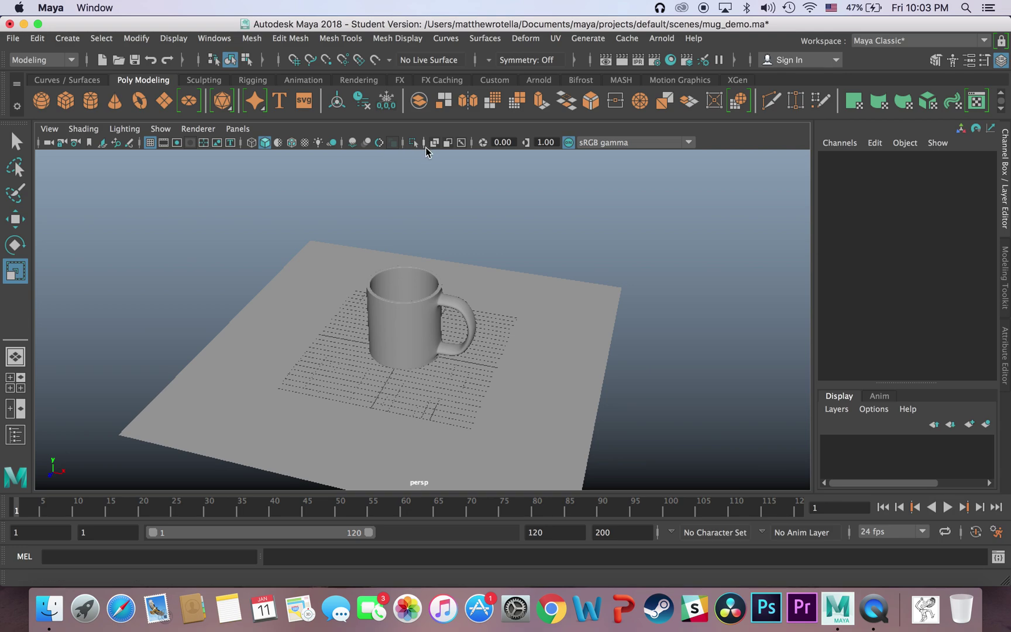
{"action": "left_click", "coordinate": [624, 62]}
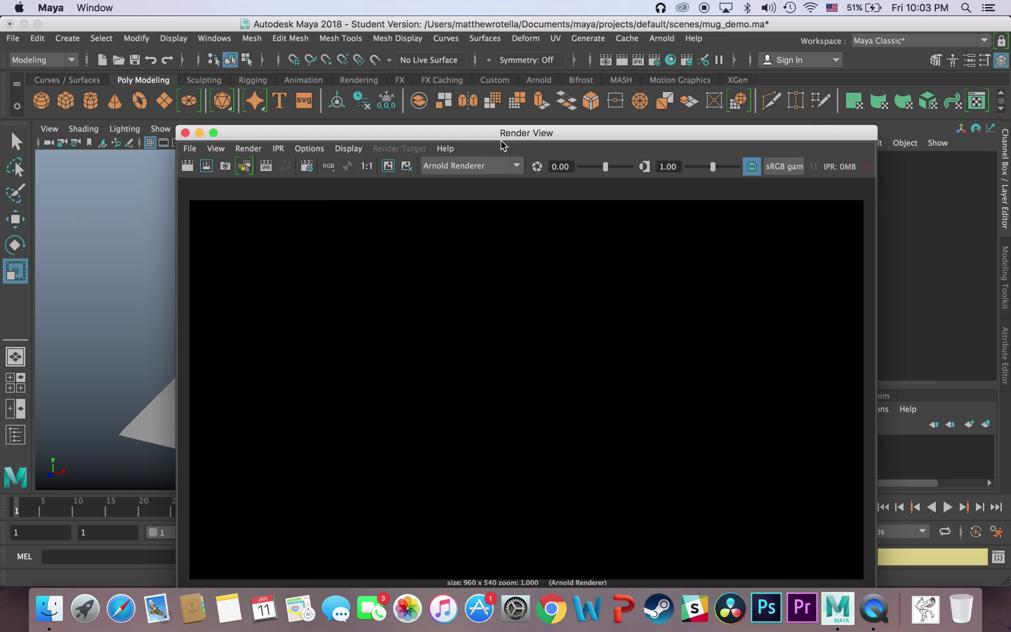
- Close the black test render and create spotLight1 at the origin from the Lights menu
{"action": "left_click", "coordinate": [184, 132]}
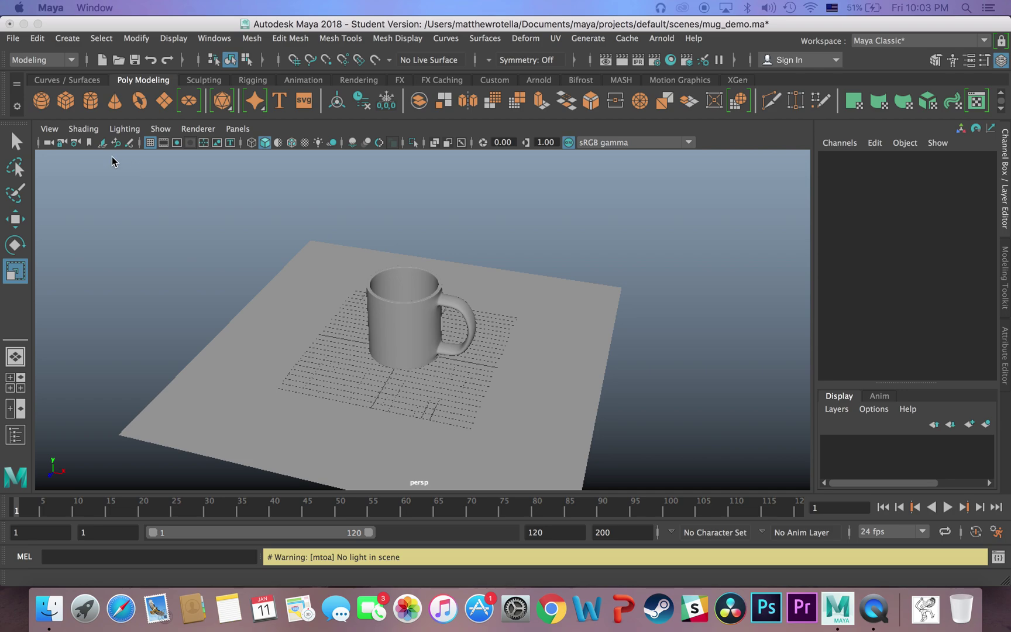
{"action": "left_click", "coordinate": [74, 38]}
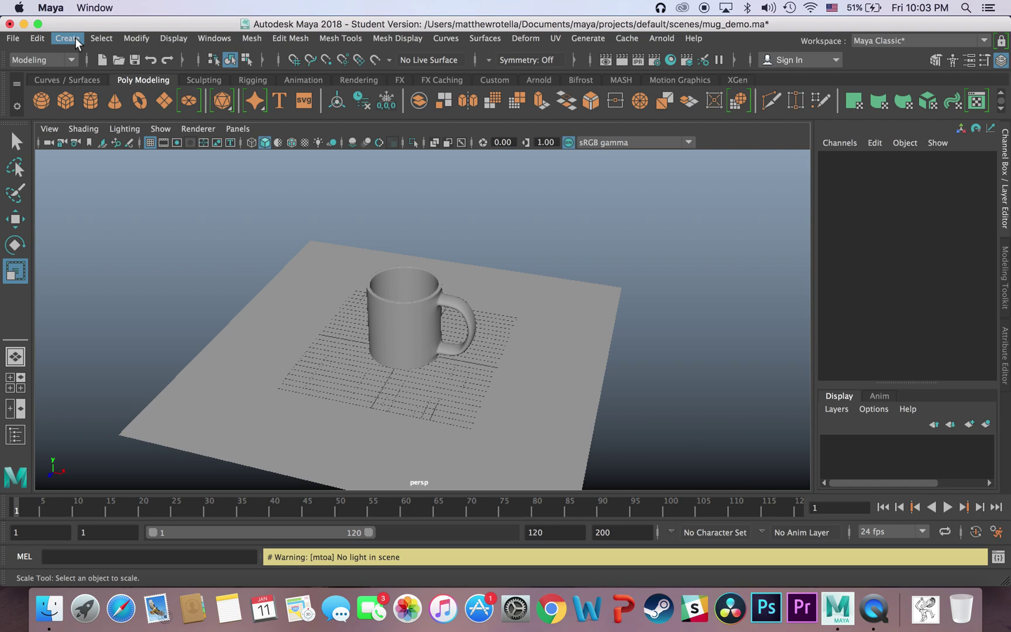
{"action": "left_click", "coordinate": [74, 38]}
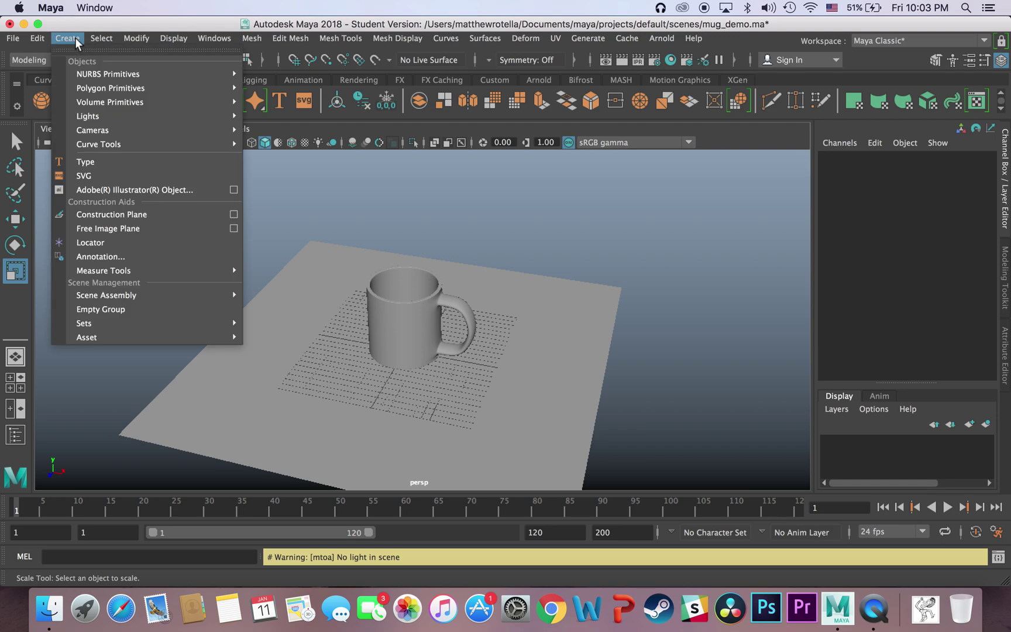
{"action": "mouse_move", "coordinate": [98, 115]}
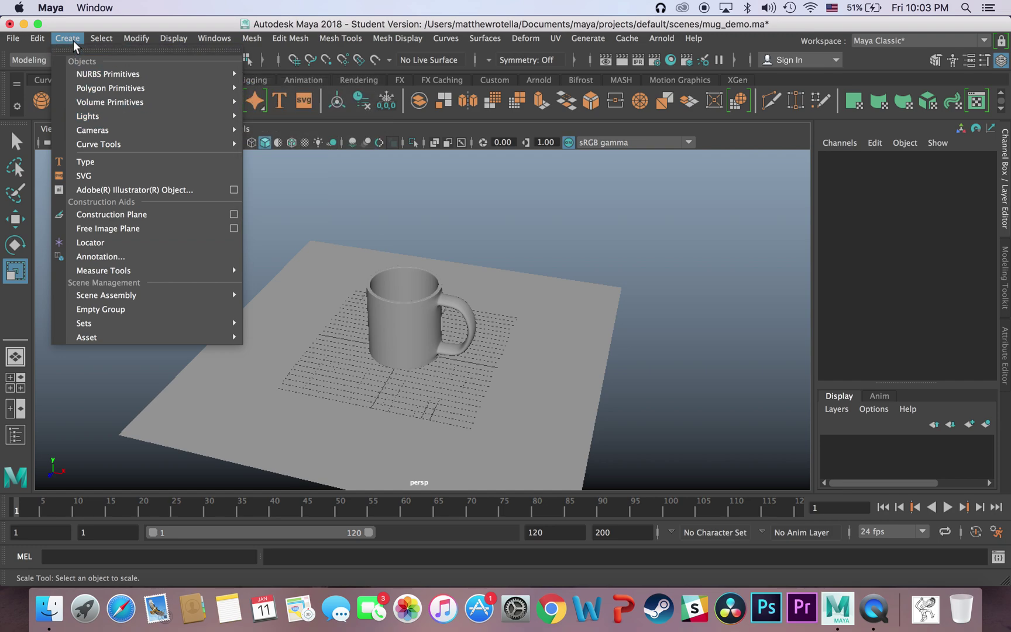
{"action": "mouse_move", "coordinate": [661, 39]}
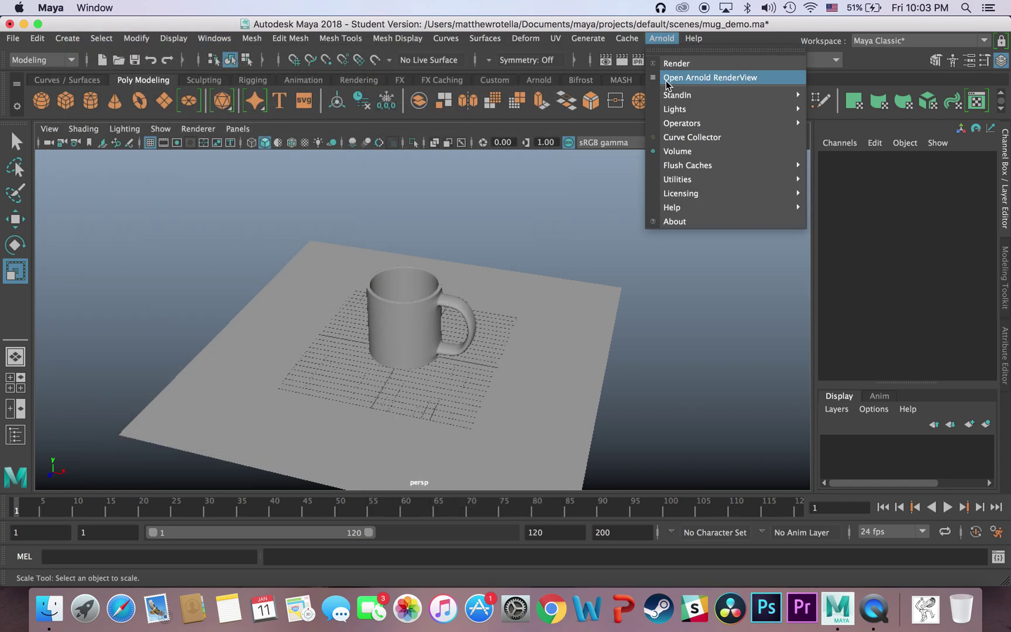
{"action": "mouse_move", "coordinate": [673, 107]}
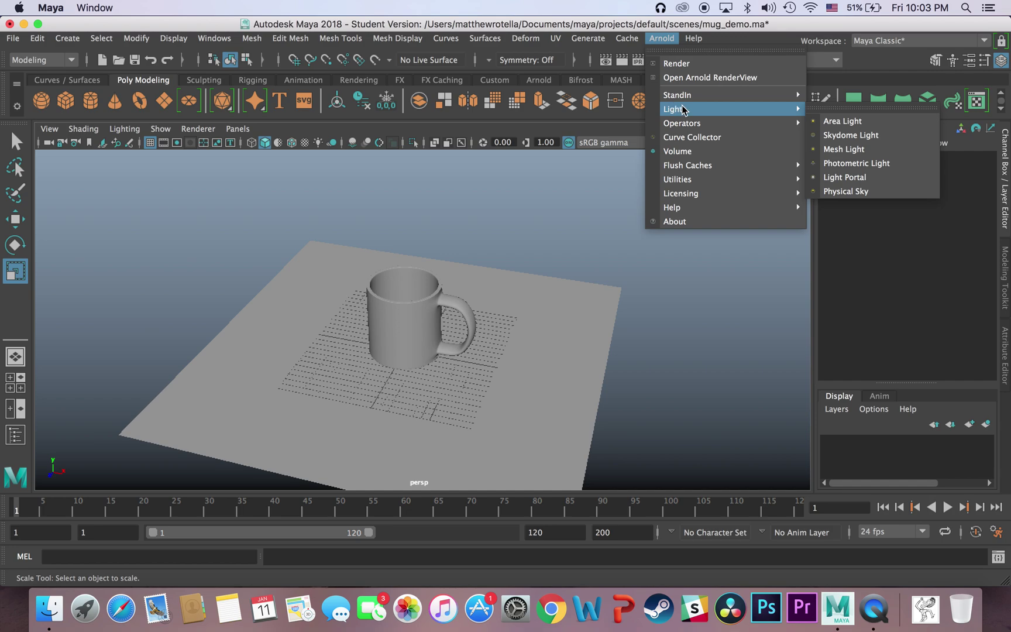
{"action": "mouse_move", "coordinate": [66, 39]}
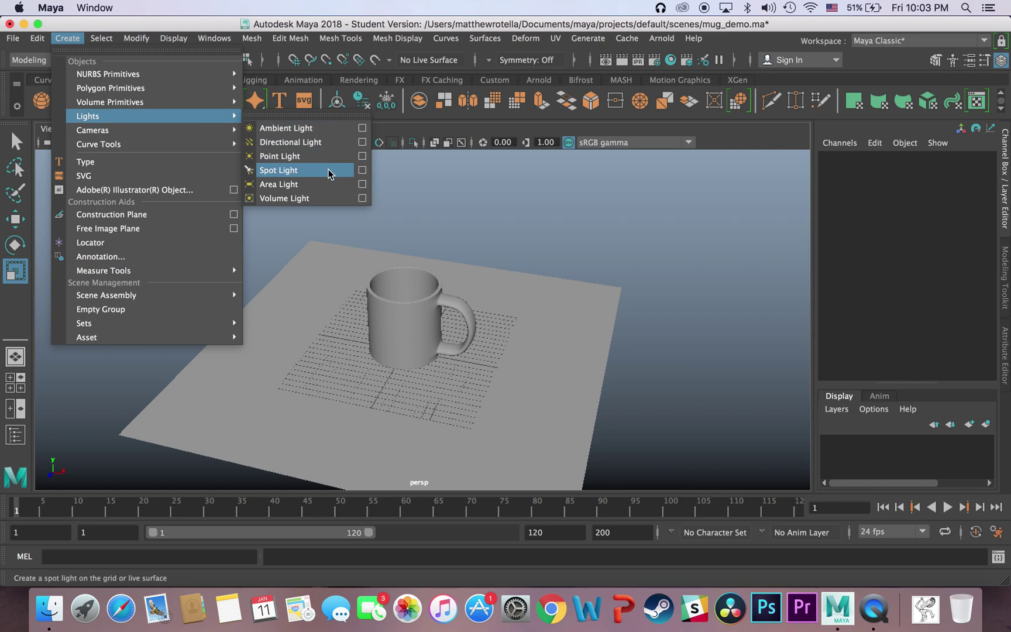
{"action": "left_click", "coordinate": [329, 174]}
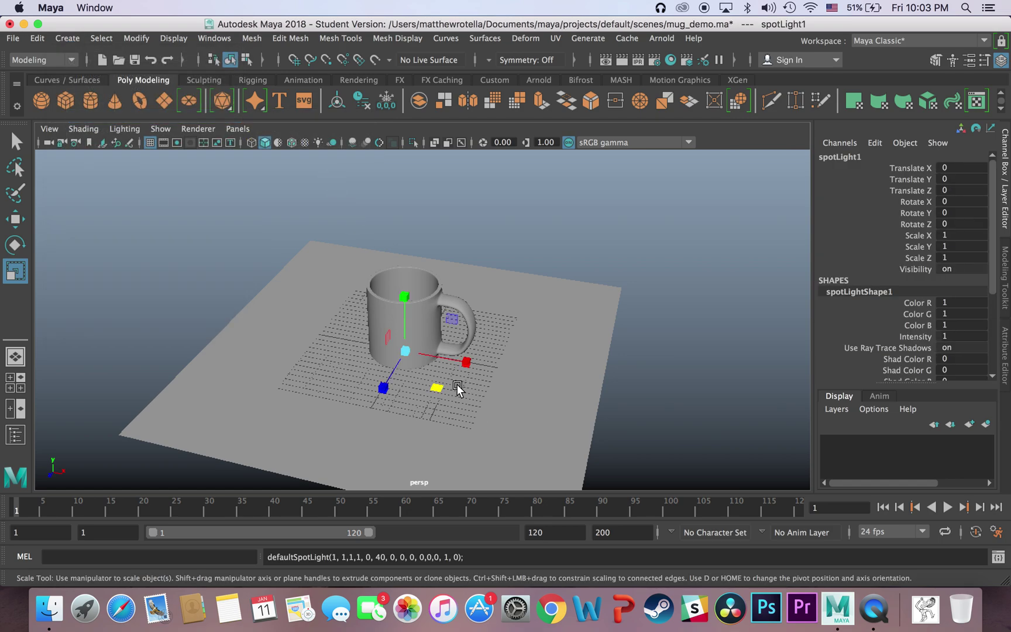
- Raise the spot light to Translate Y 16.095 and frame it in the viewport
{"action": "key", "text": "w"}
{"action": "left_click_drag", "start_coordinate": [409, 307], "coordinate": [392, 172]}
{"action": "key", "text": "f"}
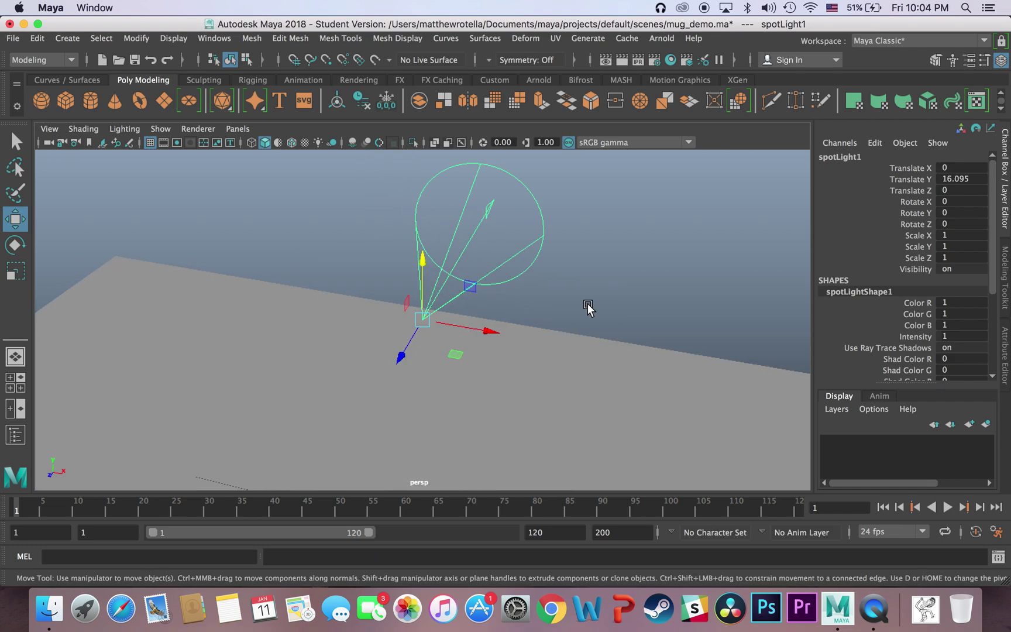
{"action": "left_click_drag", "start_coordinate": [589, 305], "coordinate": [501, 359], "text": "alt"}
{"action": "scroll", "coordinate": [502, 359], "scroll_direction": "up", "scroll_amount": 3}
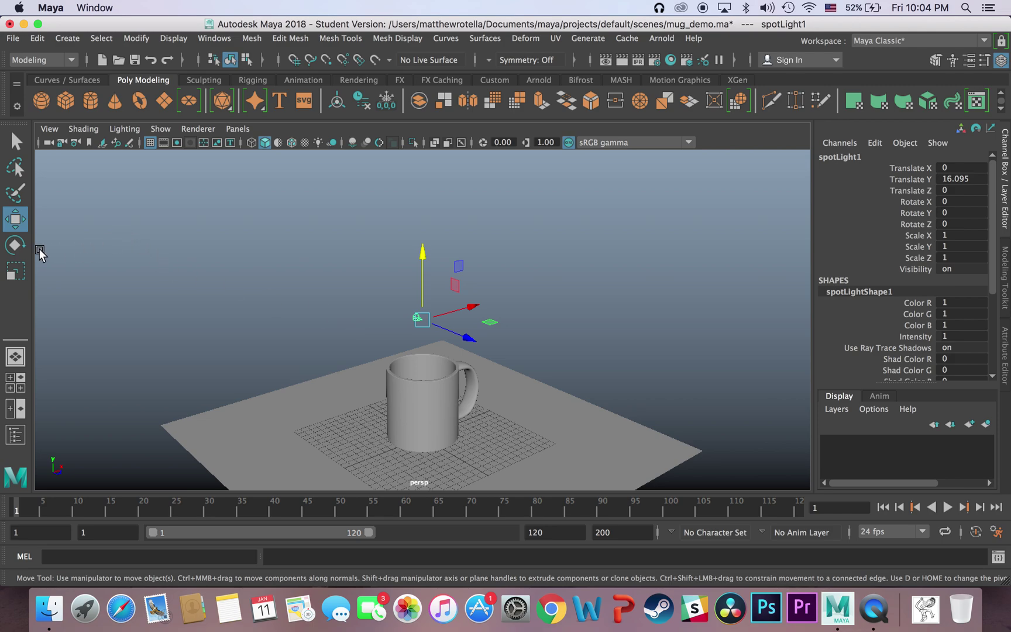
- Move the spot light forward to Z 16.004 and tilt it to Rotate X -30
{"action": "left_click", "coordinate": [15, 245]}
{"action": "key", "text": "w"}
{"action": "left_click_drag", "start_coordinate": [471, 338], "coordinate": [574, 386]}
{"action": "left_click", "coordinate": [16, 245]}
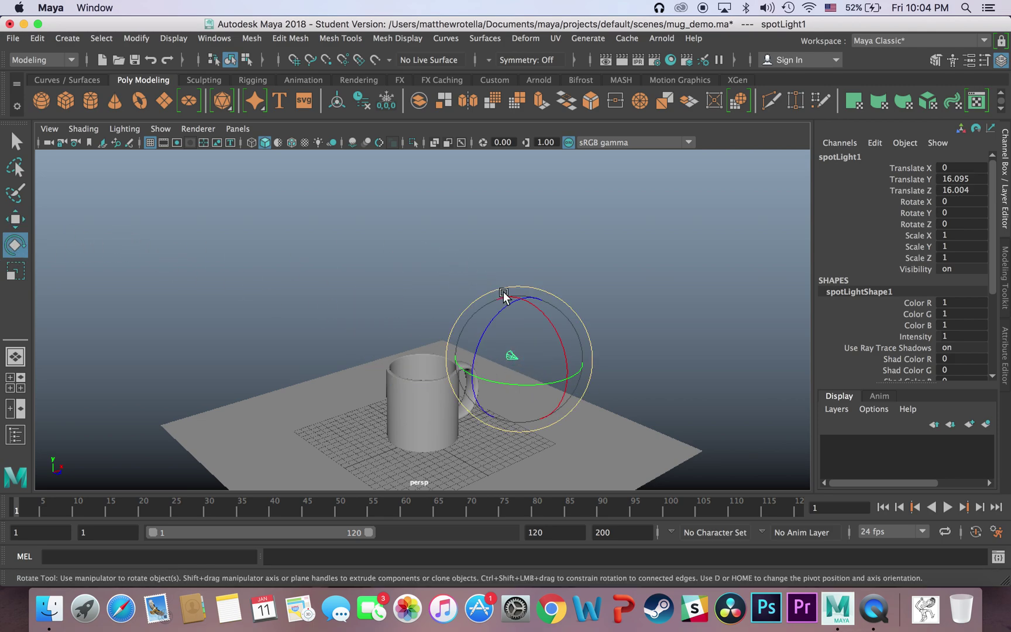
{"action": "left_click_drag", "start_coordinate": [548, 316], "coordinate": [534, 287]}
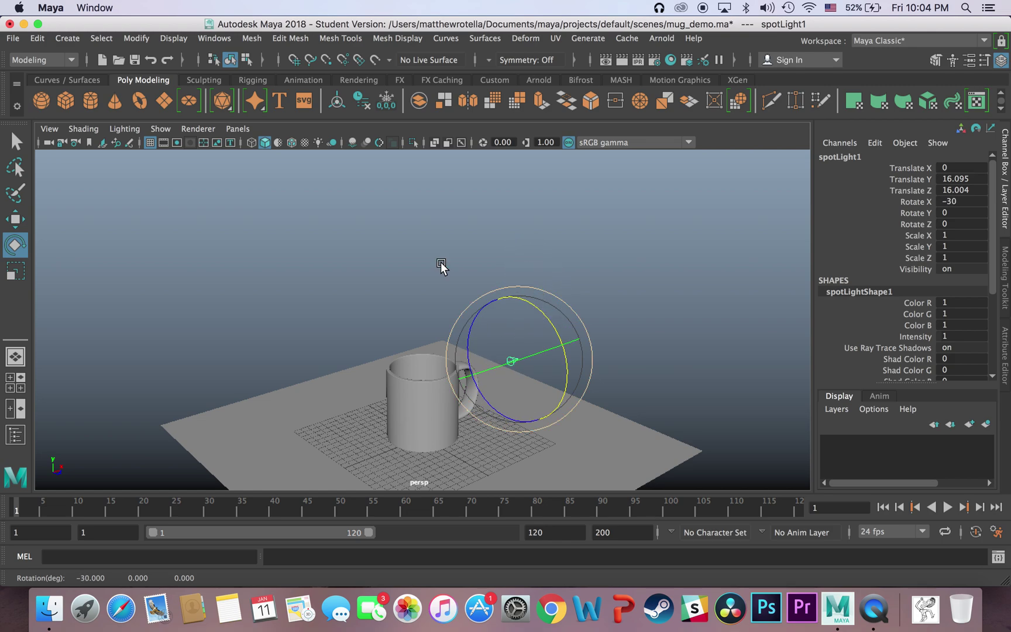
{"action": "left_click", "coordinate": [237, 129]}
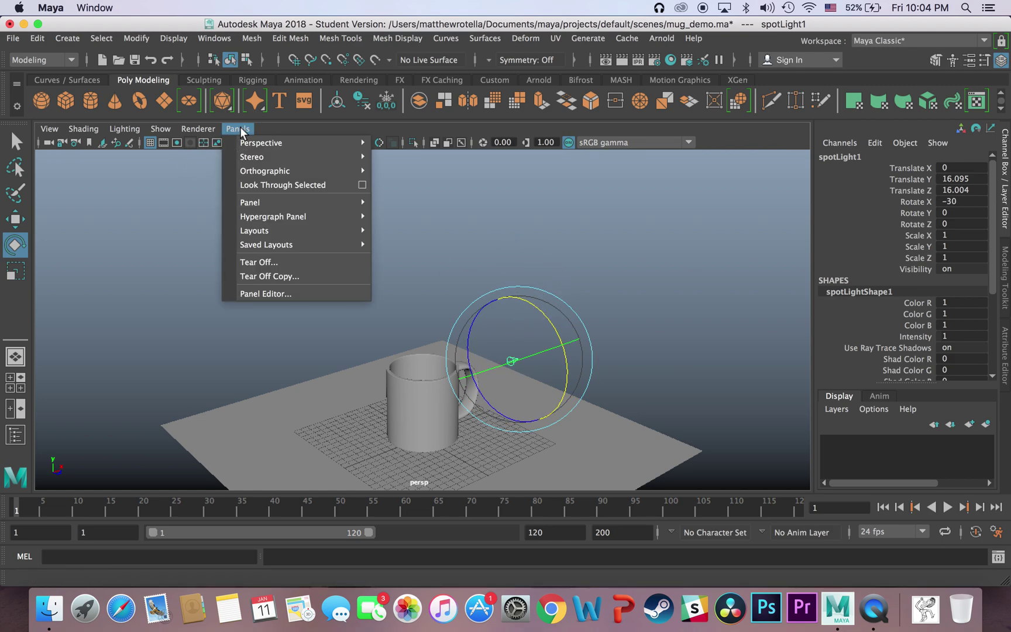
- Look through spotLight1 and aim it at the mug: Translate 14.212, 25.425, 28.227, Rotate X -39, Y 27.2
{"action": "left_click", "coordinate": [274, 186]}
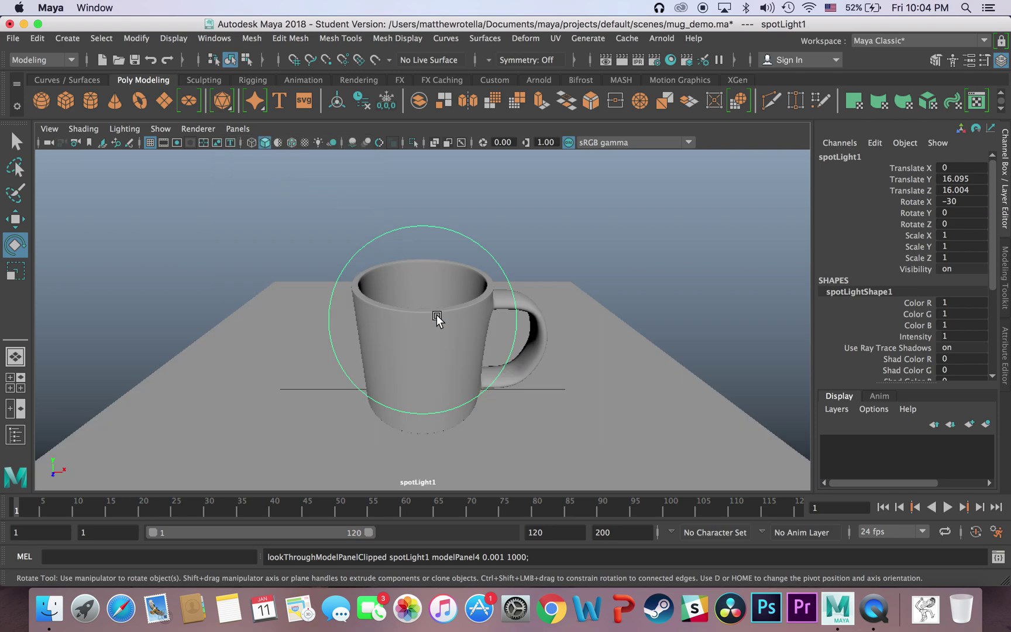
{"action": "scroll", "coordinate": [436, 316], "scroll_direction": "down", "scroll_amount": 6}
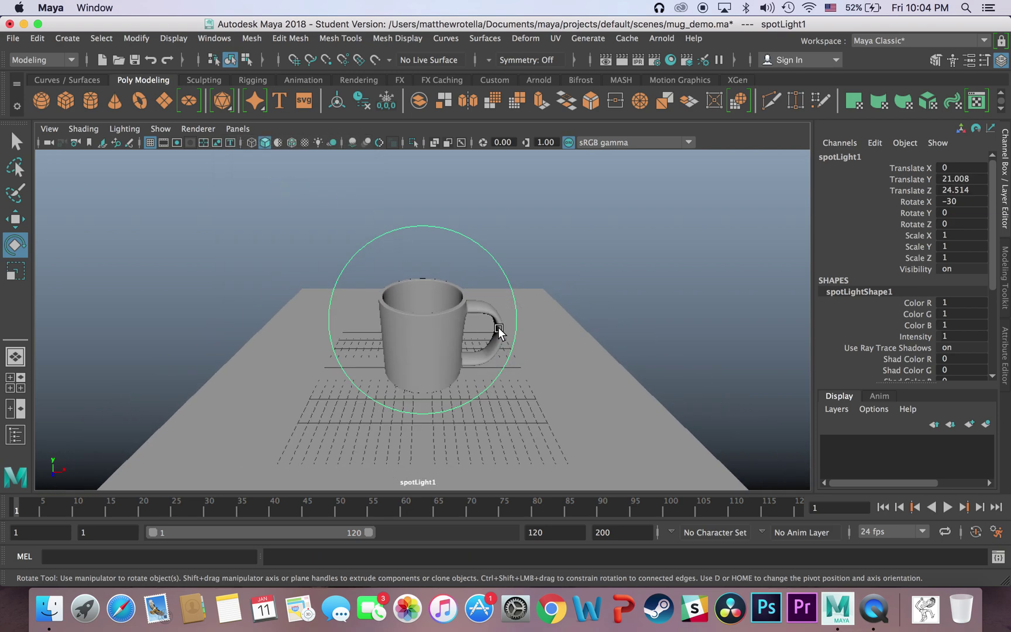
{"action": "left_click_drag", "start_coordinate": [492, 326], "coordinate": [343, 359], "text": "alt"}
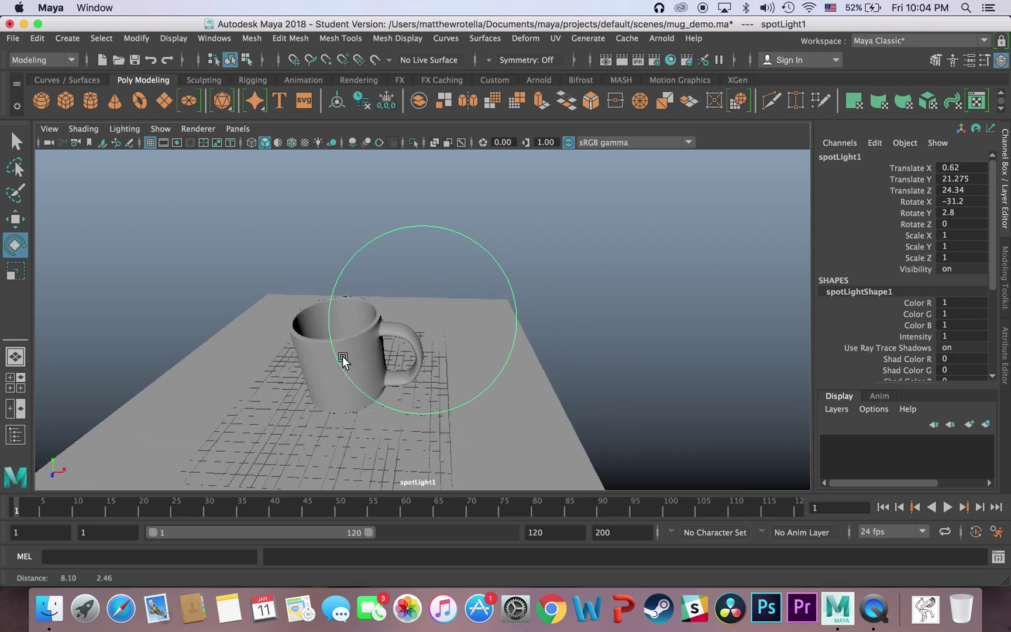
{"action": "middle_click_drag", "start_coordinate": [343, 359], "coordinate": [431, 456], "text": "alt"}
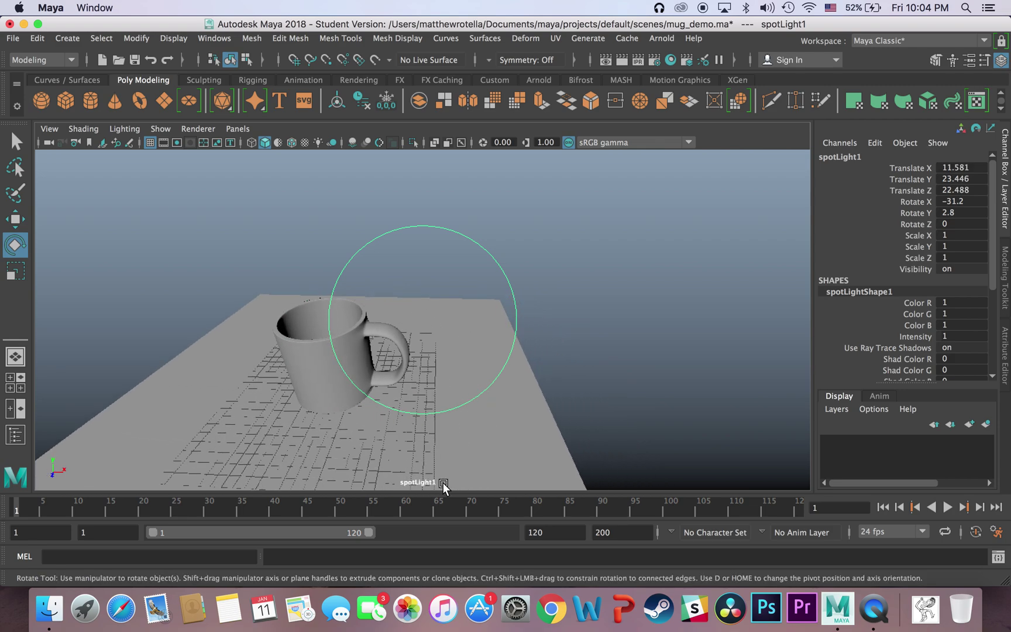
{"action": "left_click_drag", "start_coordinate": [457, 442], "coordinate": [497, 313], "text": "alt"}
{"action": "mouse_move", "coordinate": [454, 323]}
{"action": "right_mouse_down", "text": "alt"}
{"action": "mouse_move", "coordinate": [463, 374]}
{"action": "mouse_move", "coordinate": [411, 289]}
{"action": "mouse_move", "coordinate": [455, 322]}
{"action": "right_mouse_up", "text": "alt"}
{"action": "middle_click_drag", "start_coordinate": [455, 322], "coordinate": [458, 295], "text": "alt"}
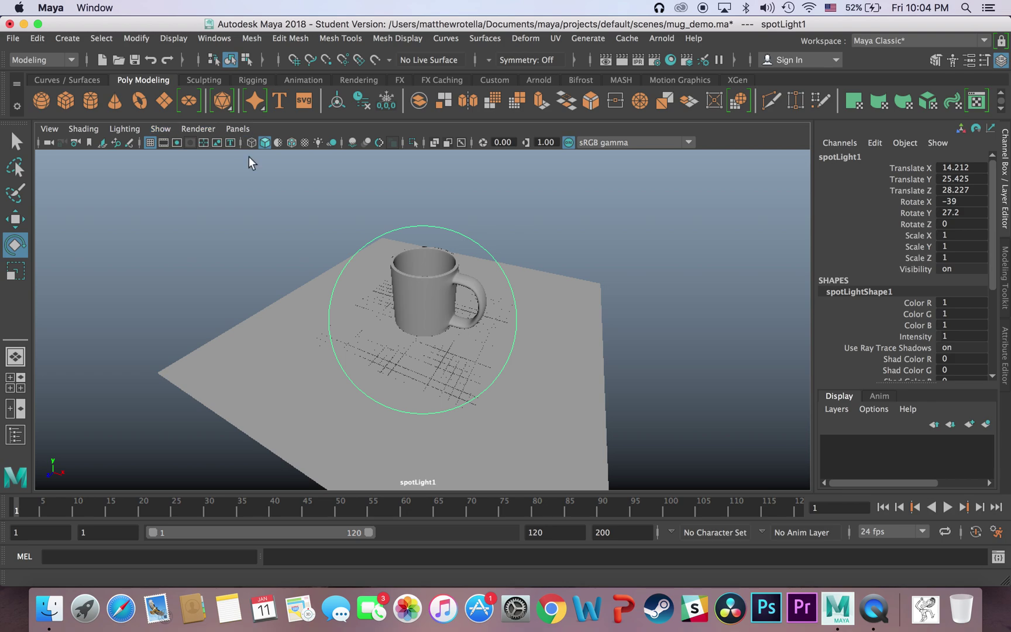
{"action": "left_click", "coordinate": [231, 128]}
{"action": "mouse_move", "coordinate": [252, 144]}
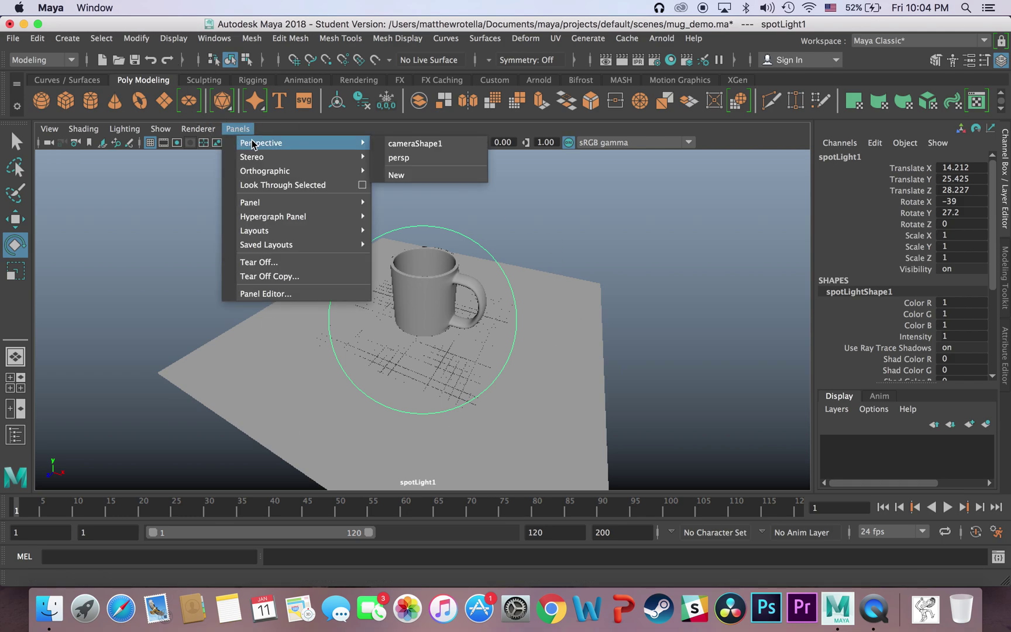
- Switch back to the persp camera and recentre the mug in view
{"action": "left_click", "coordinate": [427, 158]}
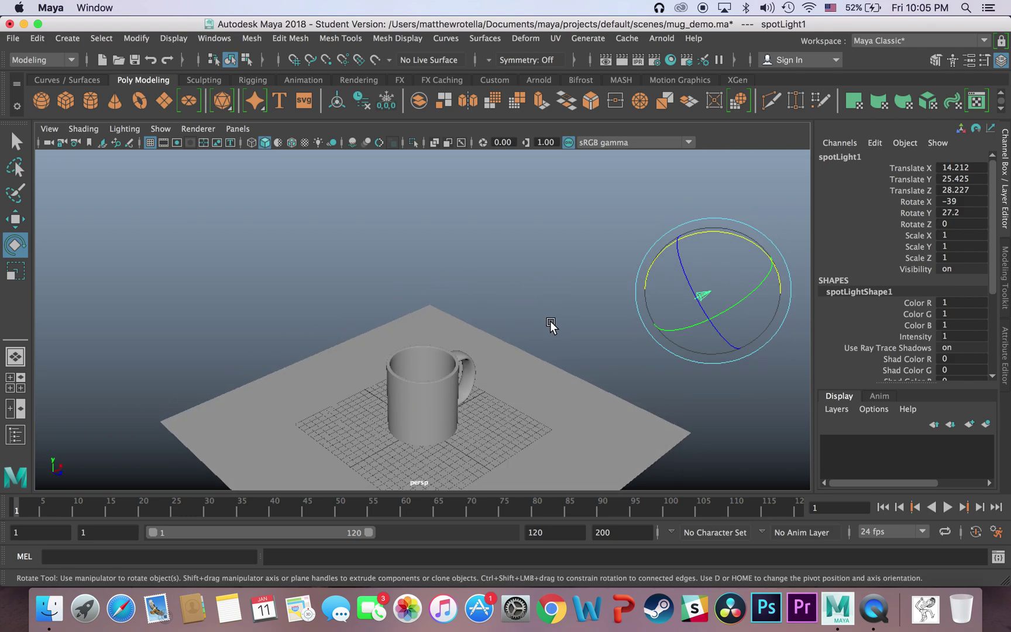
{"action": "middle_click_drag", "start_coordinate": [551, 325], "coordinate": [526, 259], "text": "alt"}
{"action": "scroll", "coordinate": [525, 259], "scroll_direction": "up", "scroll_amount": 2}
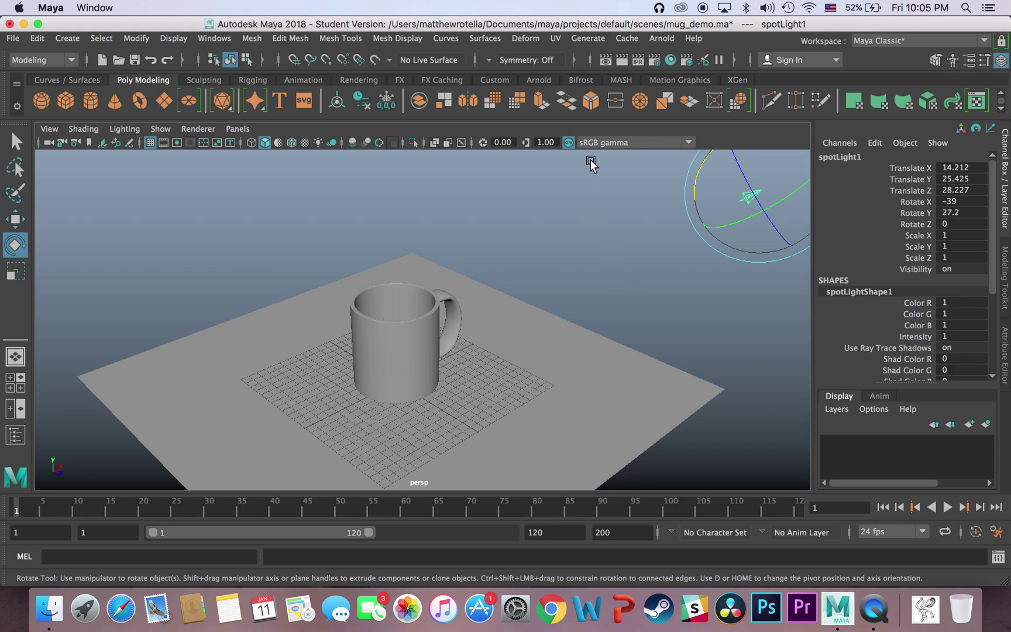
- Test-render the lit scene from persp, re-render it, then close Render View
{"action": "left_click", "coordinate": [606, 60]}
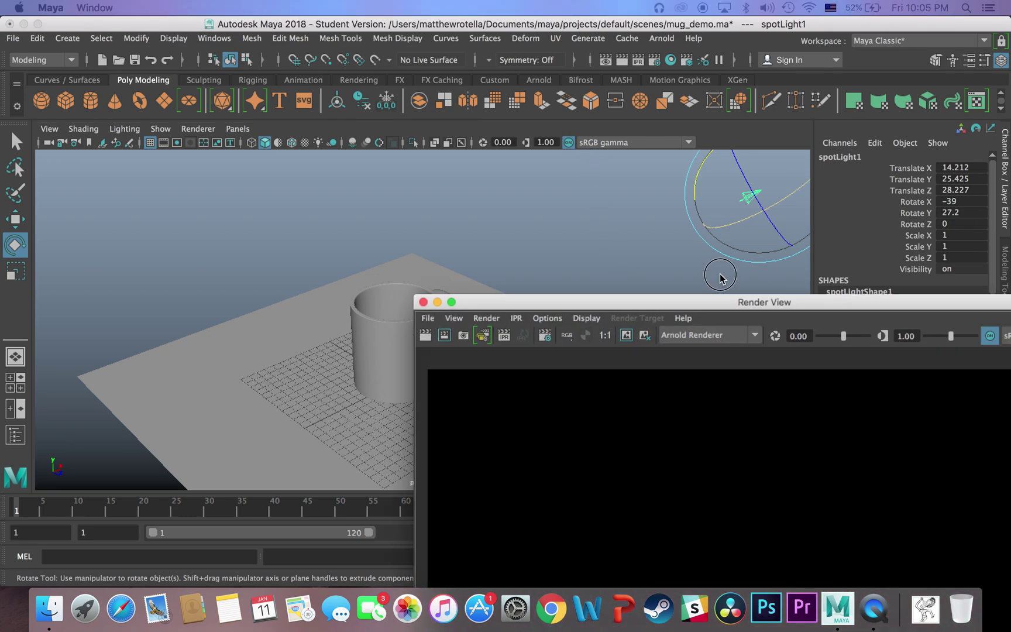
{"action": "left_click_drag", "start_coordinate": [779, 296], "coordinate": [506, 65]}
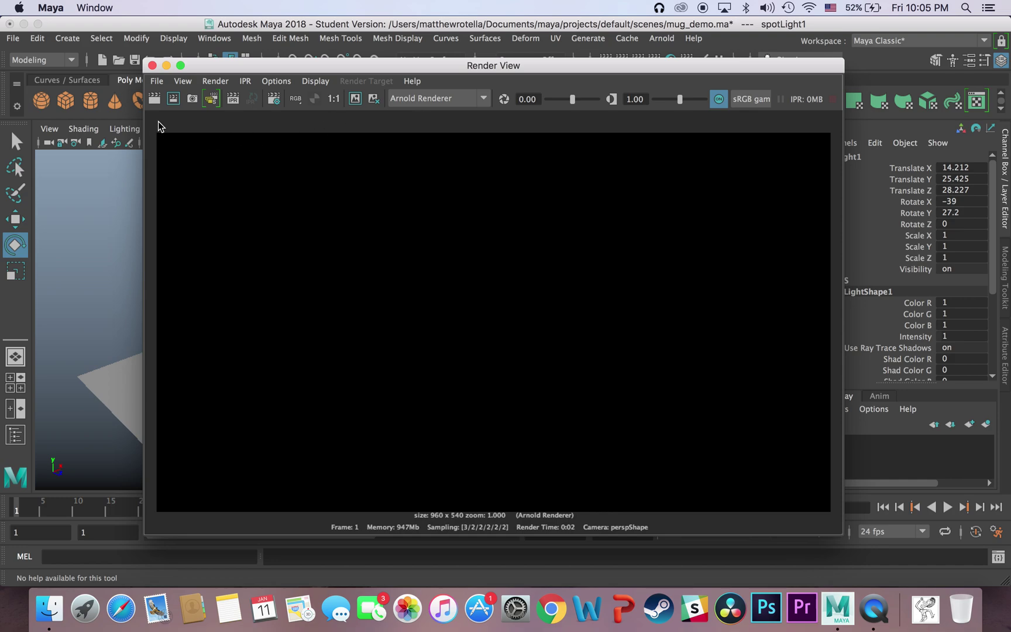
{"action": "left_click", "coordinate": [154, 99]}
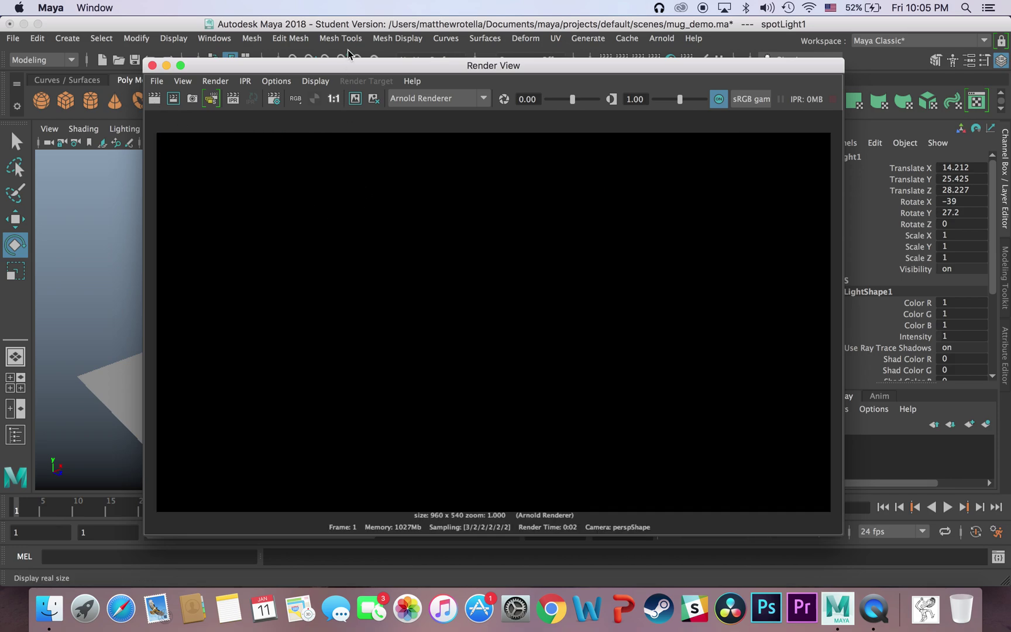
{"action": "key", "text": "super+w"}
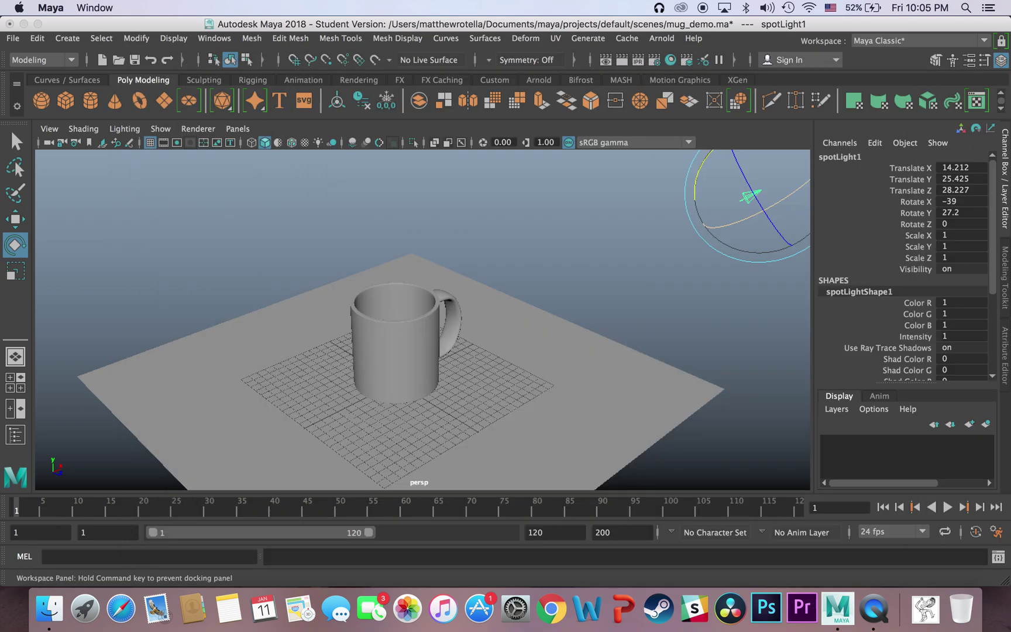
{"action": "left_click", "coordinate": [1005, 358]}
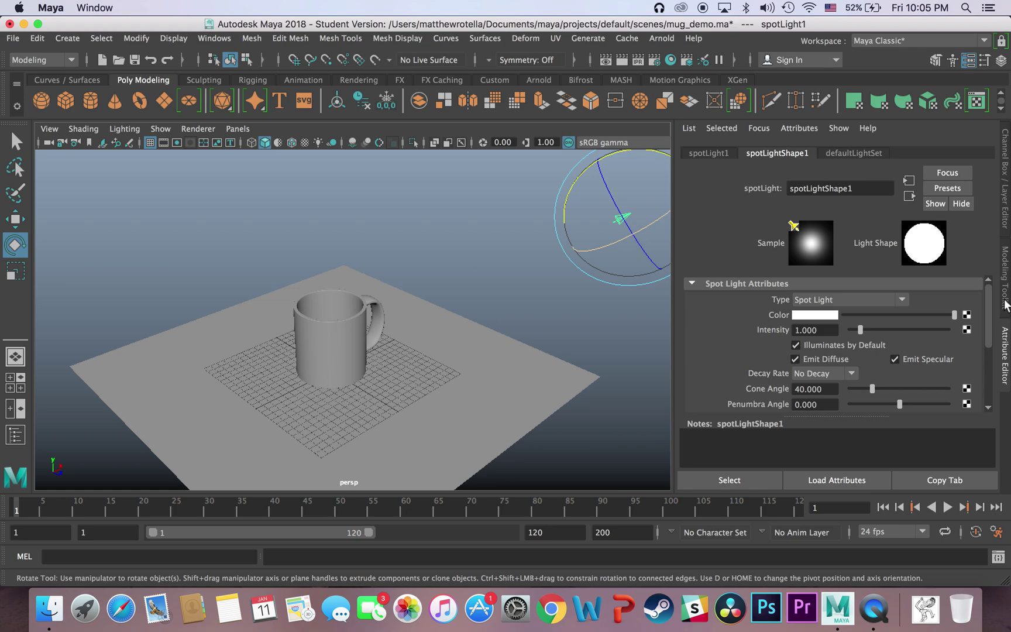
- Set spotLightShape1's intensity to 1000 and bring the Render View window forward
{"action": "left_click", "coordinate": [798, 330]}
{"action": "type", "text": "000"}
{"action": "key", "text": "Return"}
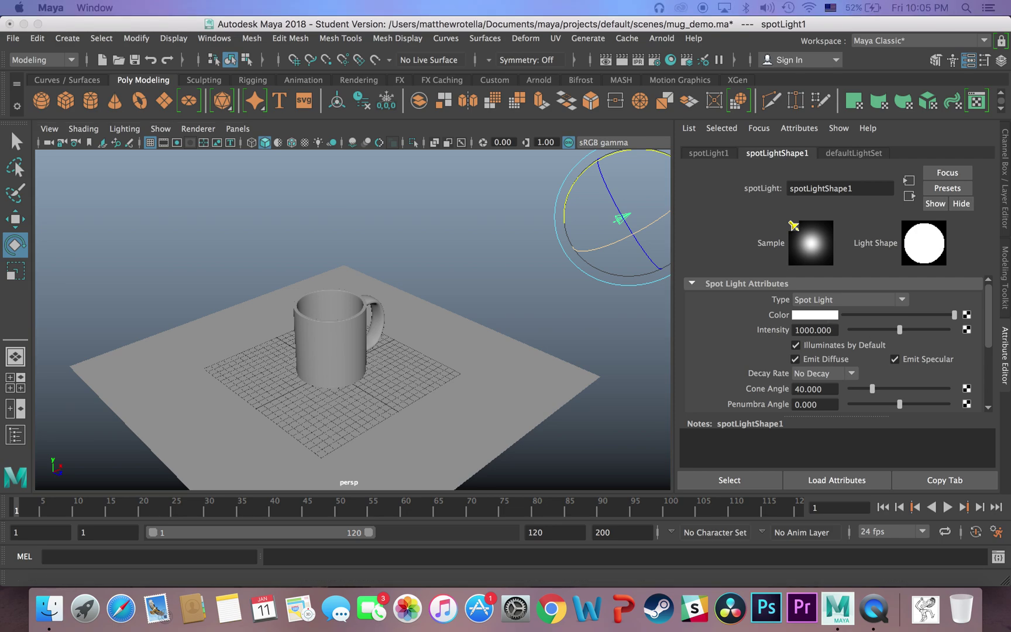
{"action": "left_click_drag", "start_coordinate": [903, 186], "coordinate": [266, 78]}
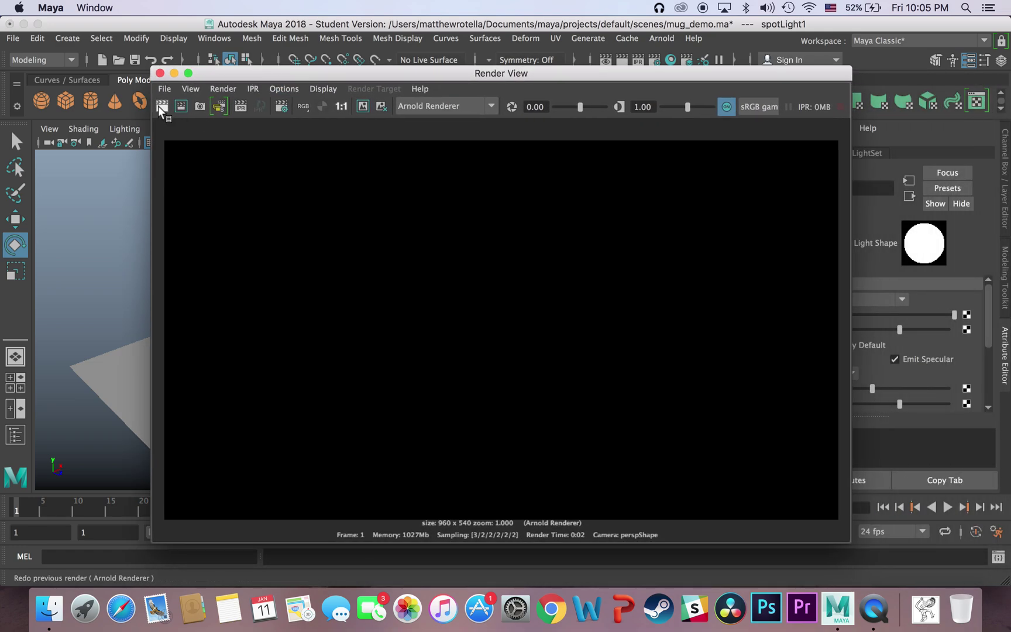
- Re-render the mug under the 1000-intensity spotlight
{"action": "left_click", "coordinate": [158, 105]}
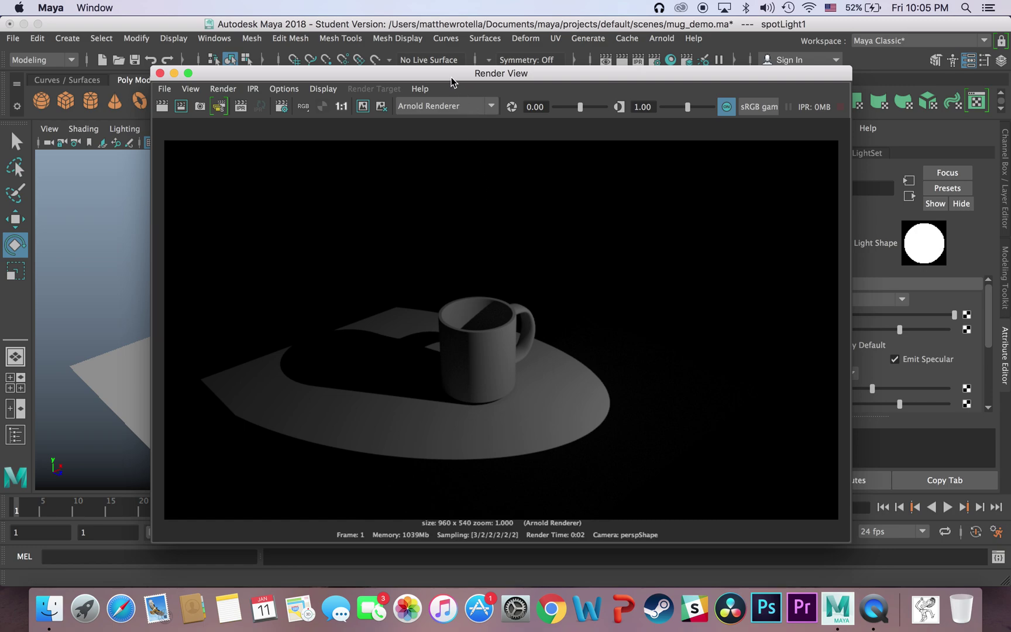
{"action": "left_click_drag", "start_coordinate": [451, 82], "coordinate": [323, 358]}
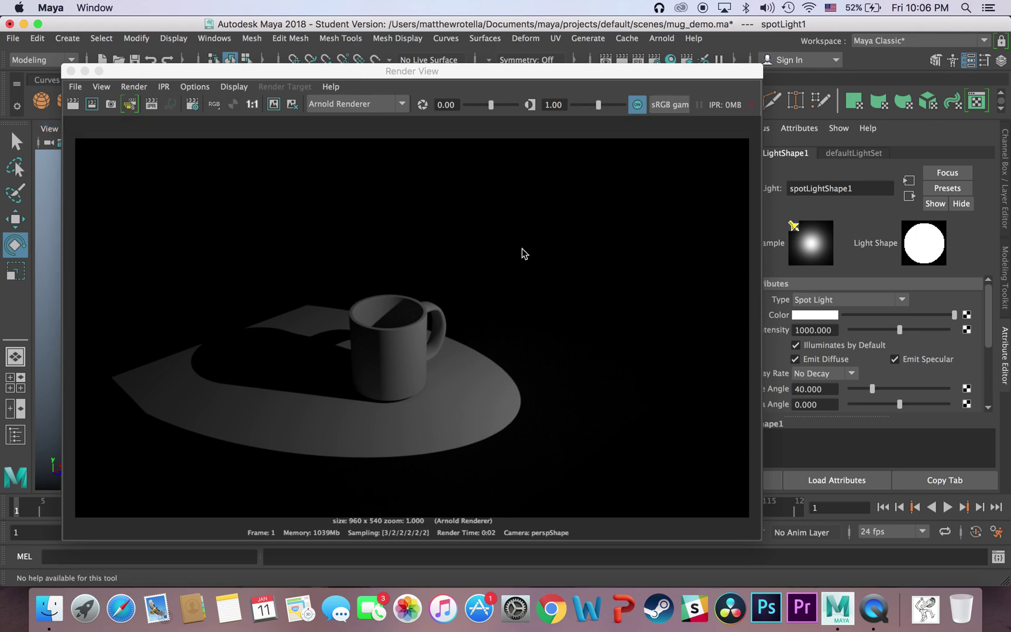
{"action": "left_click_drag", "start_coordinate": [451, 74], "coordinate": [385, 452]}
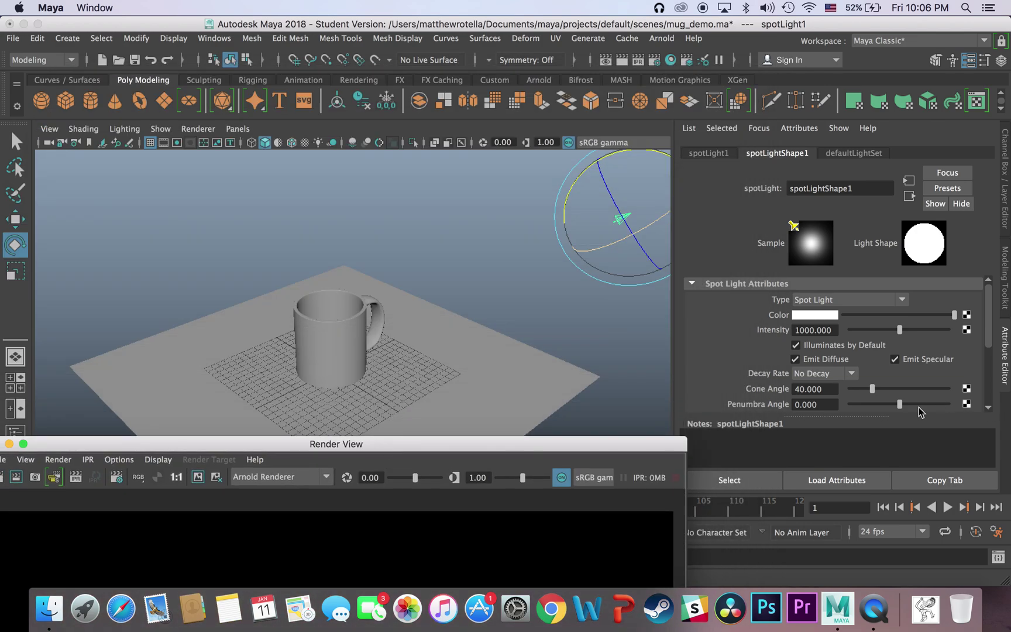
- Set the spotlight Penumbra Angle to 6.618, orbit closer to the mug, and close Render View
{"action": "left_click_drag", "start_coordinate": [902, 404], "coordinate": [930, 403]}
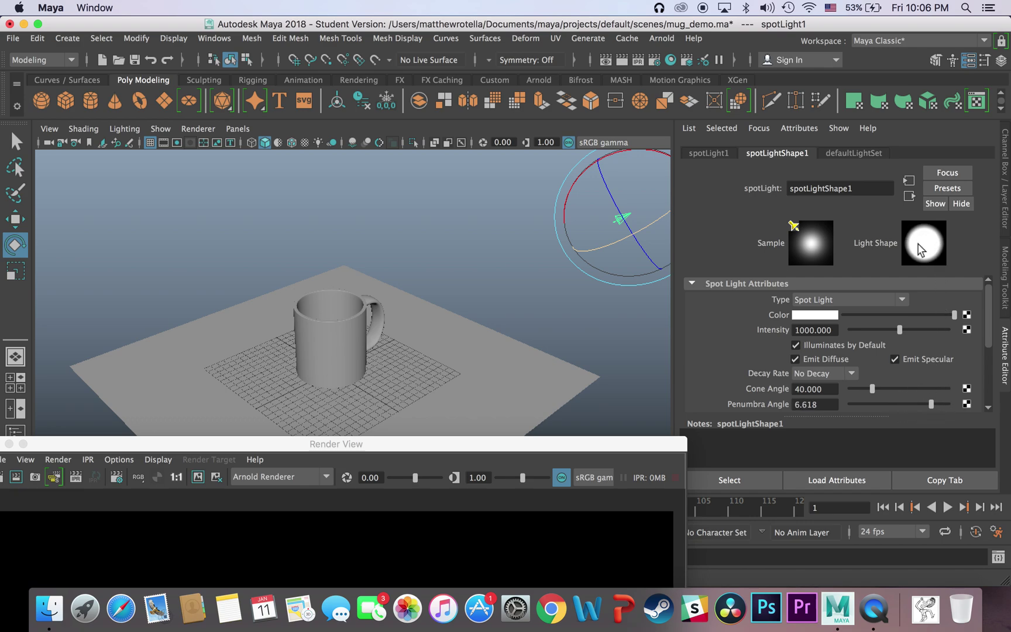
{"action": "left_click_drag", "start_coordinate": [281, 443], "coordinate": [691, 93]}
{"action": "left_click_drag", "start_coordinate": [268, 366], "coordinate": [263, 304], "text": "alt"}
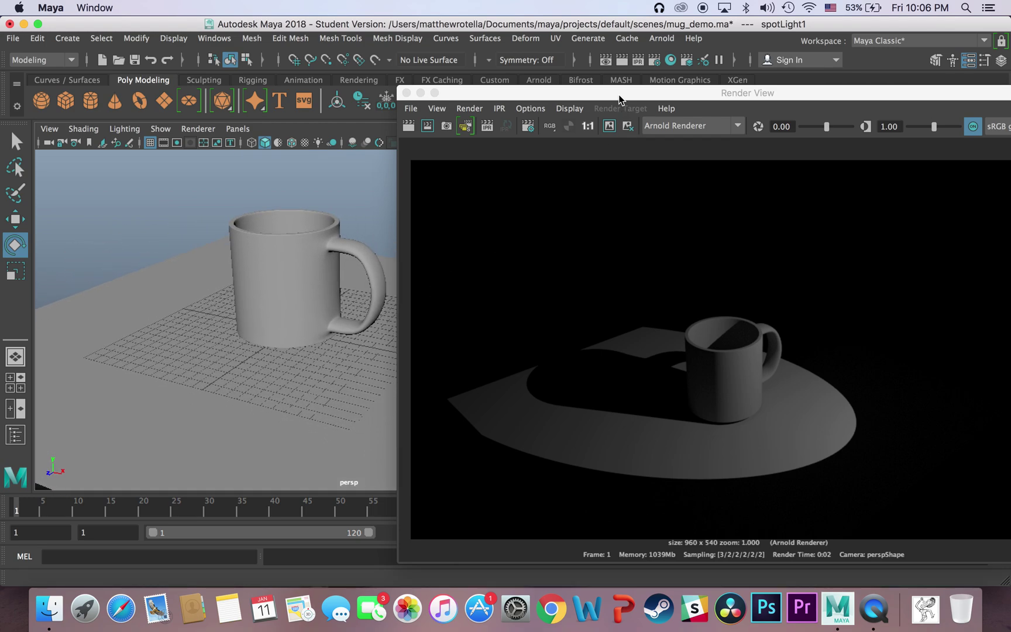
{"action": "key", "text": "super+w"}
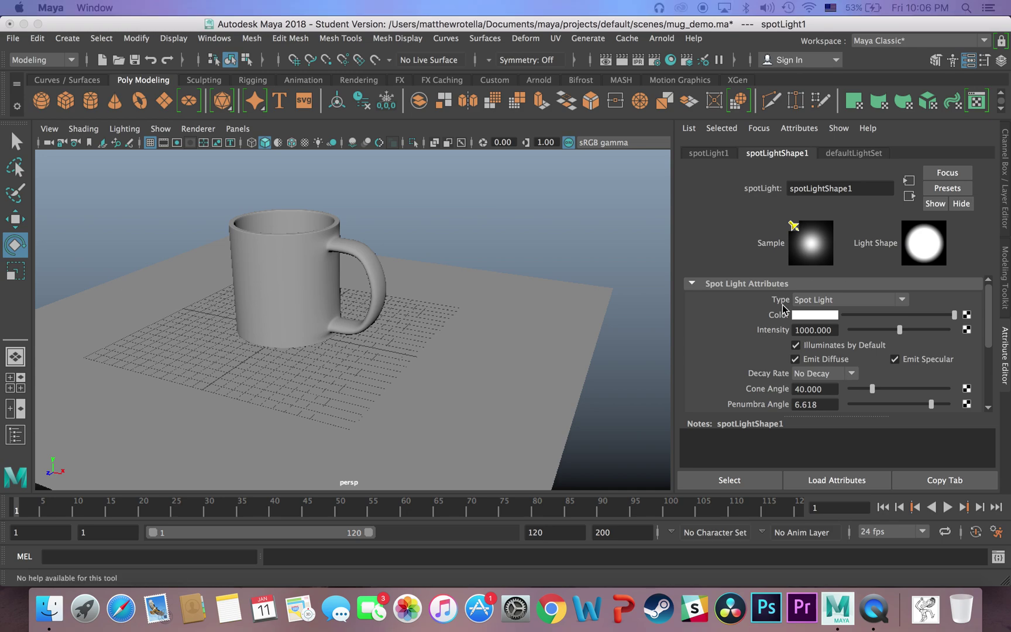
- Reframe the camera with the Resolution Gate shown and re-render the mug at 960 x 540
{"action": "left_click_drag", "start_coordinate": [464, 309], "coordinate": [506, 330], "text": "alt"}
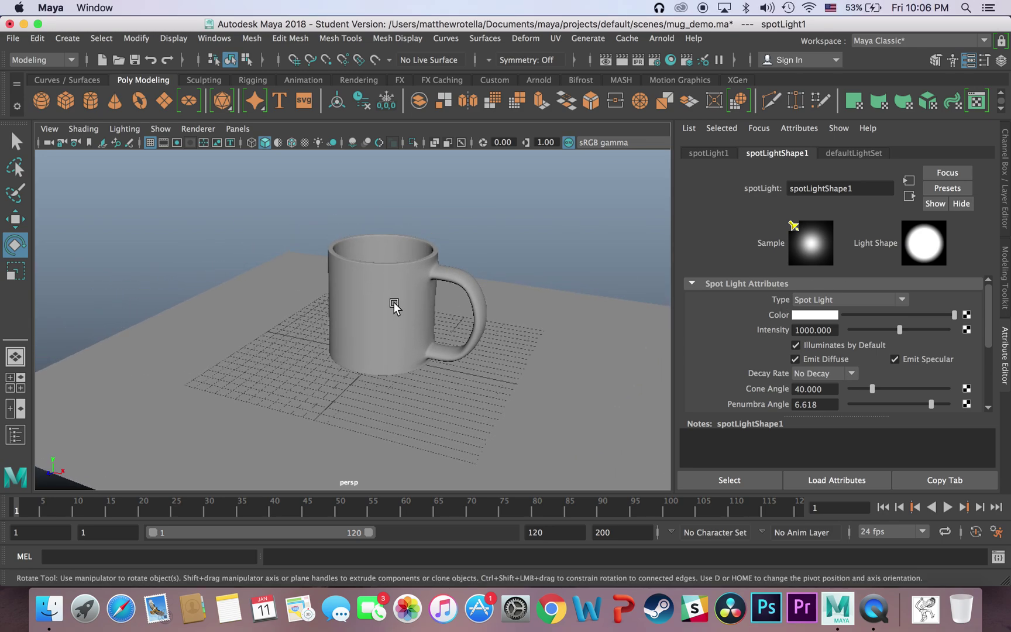
{"action": "left_click", "coordinate": [176, 144]}
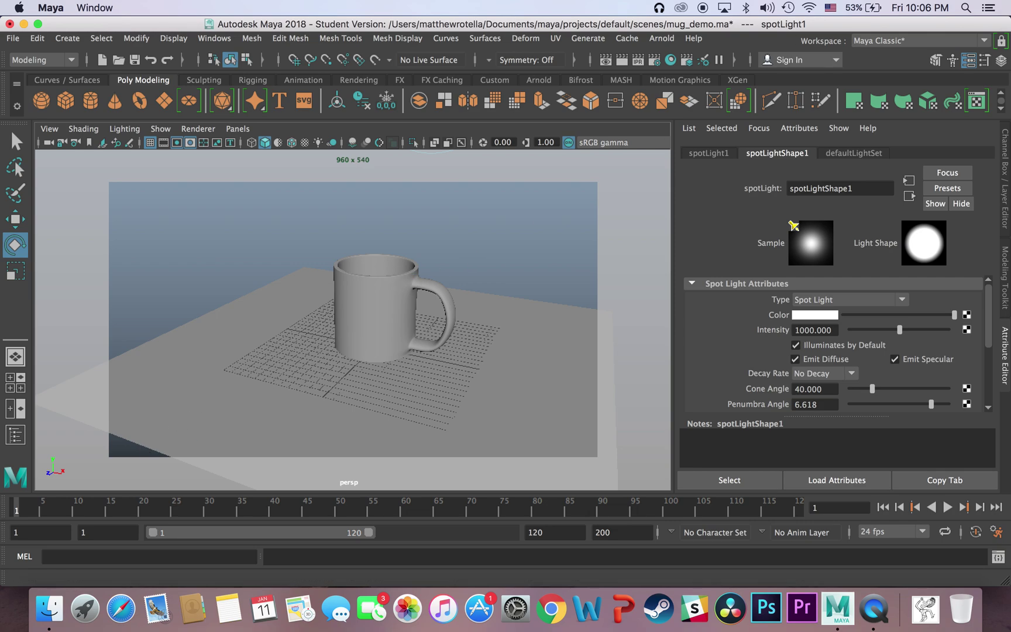
{"action": "left_click", "coordinate": [605, 59]}
{"action": "left_click_drag", "start_coordinate": [591, 311], "coordinate": [345, 65]}
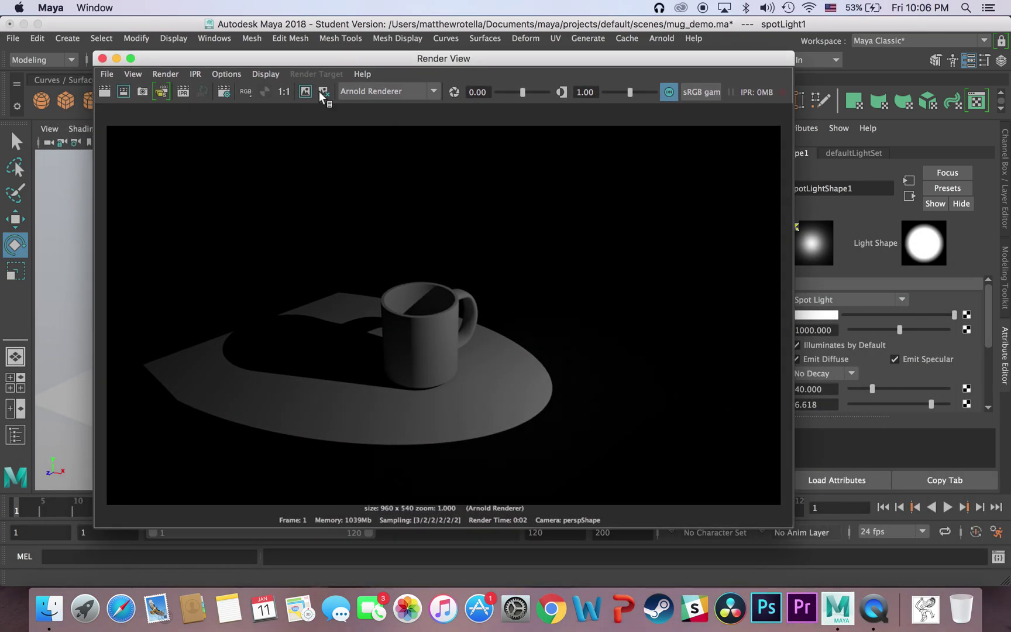
{"action": "left_click", "coordinate": [103, 95]}
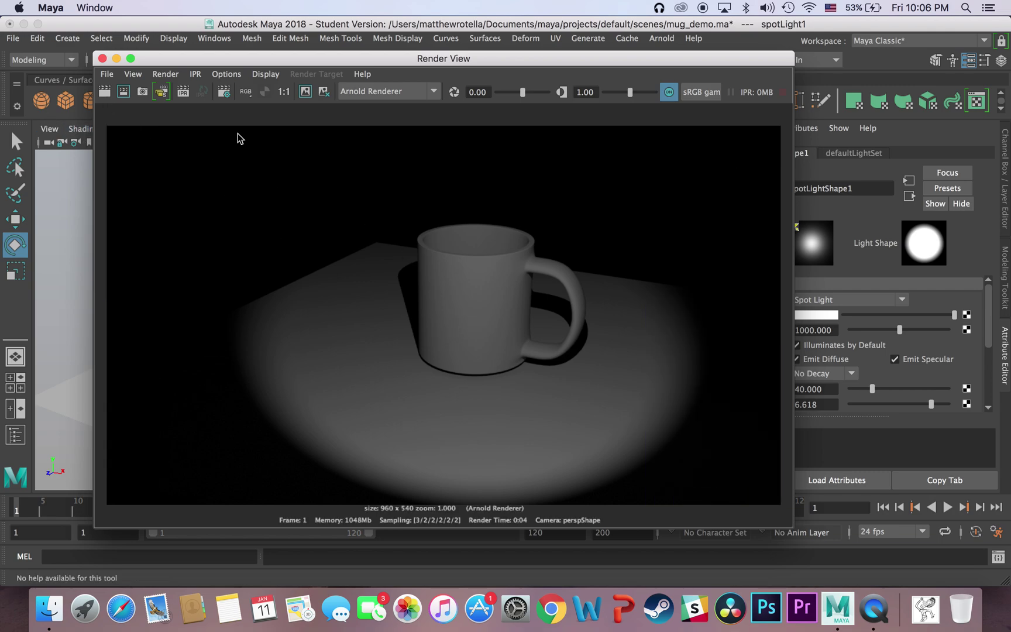
{"action": "left_click_drag", "start_coordinate": [357, 61], "coordinate": [364, 342]}
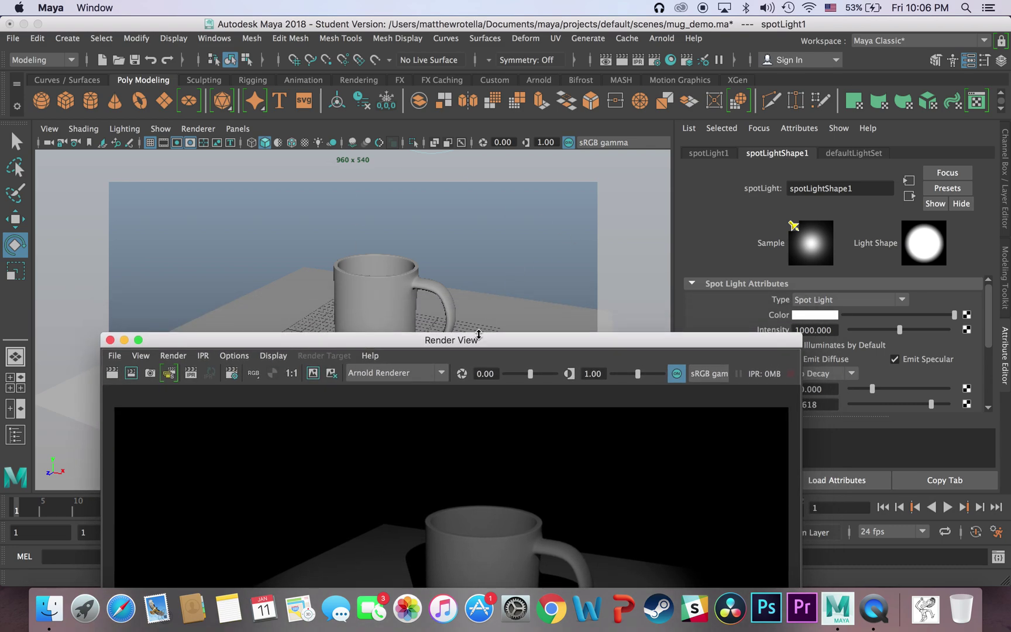
{"action": "left_click_drag", "start_coordinate": [455, 345], "coordinate": [431, 52]}
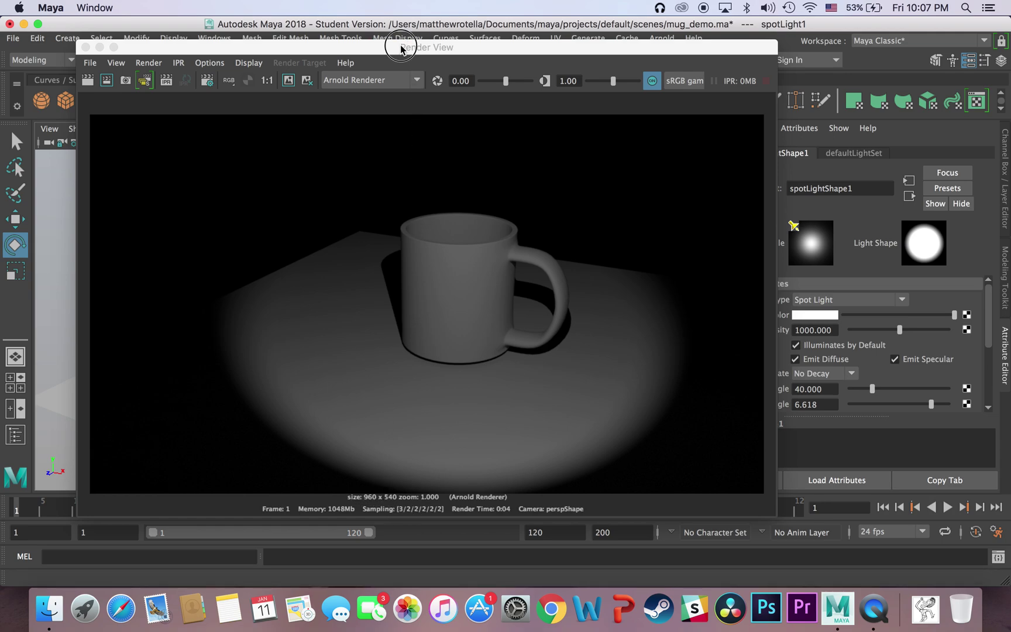
- Change the menu set from Modeling to Rendering and check the Render menu
{"action": "left_click_drag", "start_coordinate": [403, 48], "coordinate": [402, 363]}
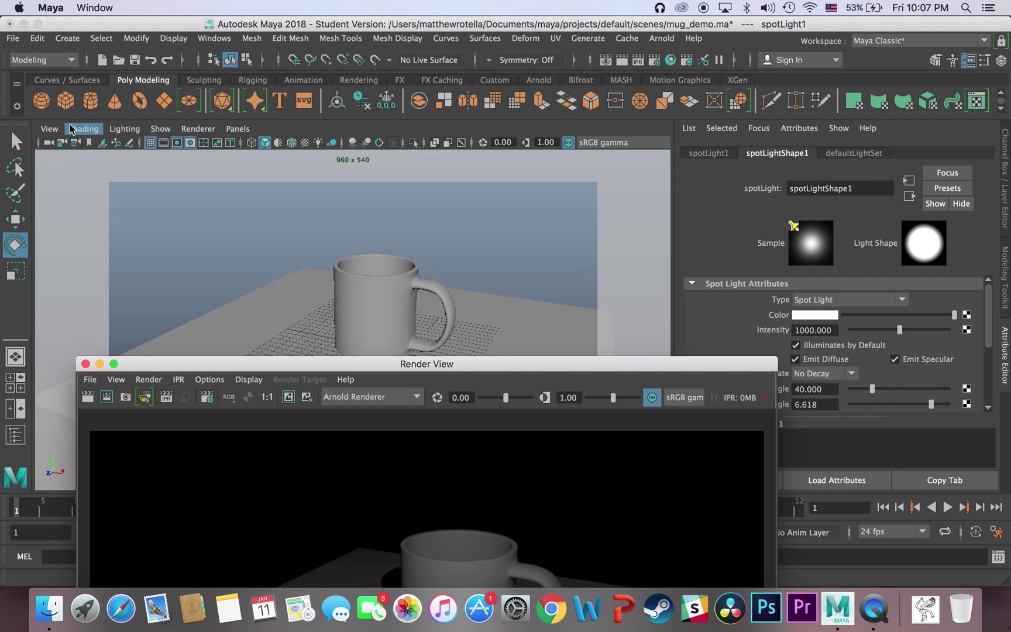
{"action": "left_click", "coordinate": [66, 62]}
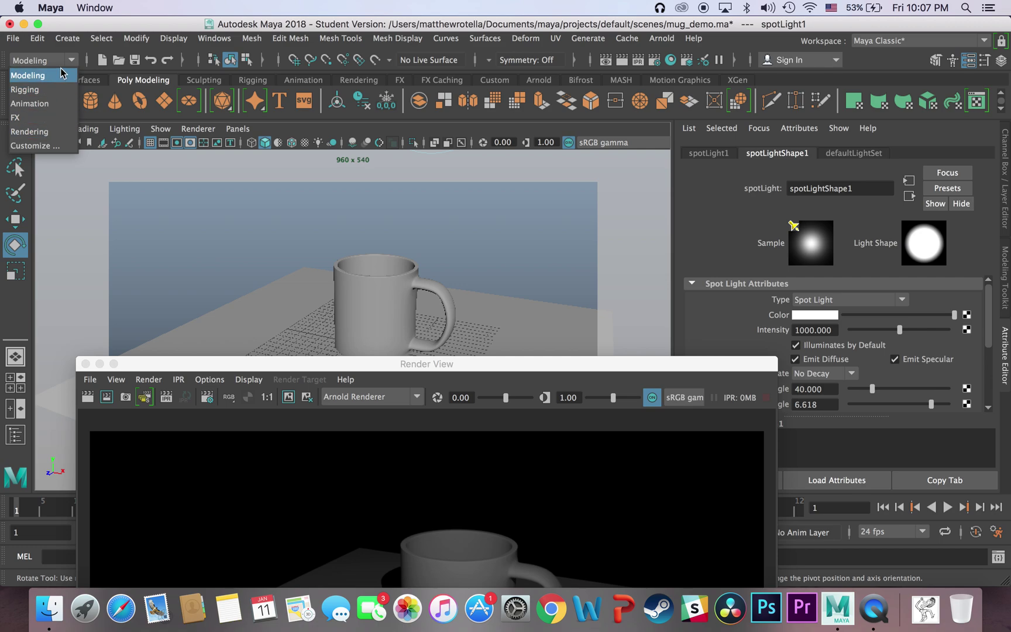
{"action": "left_click", "coordinate": [36, 132]}
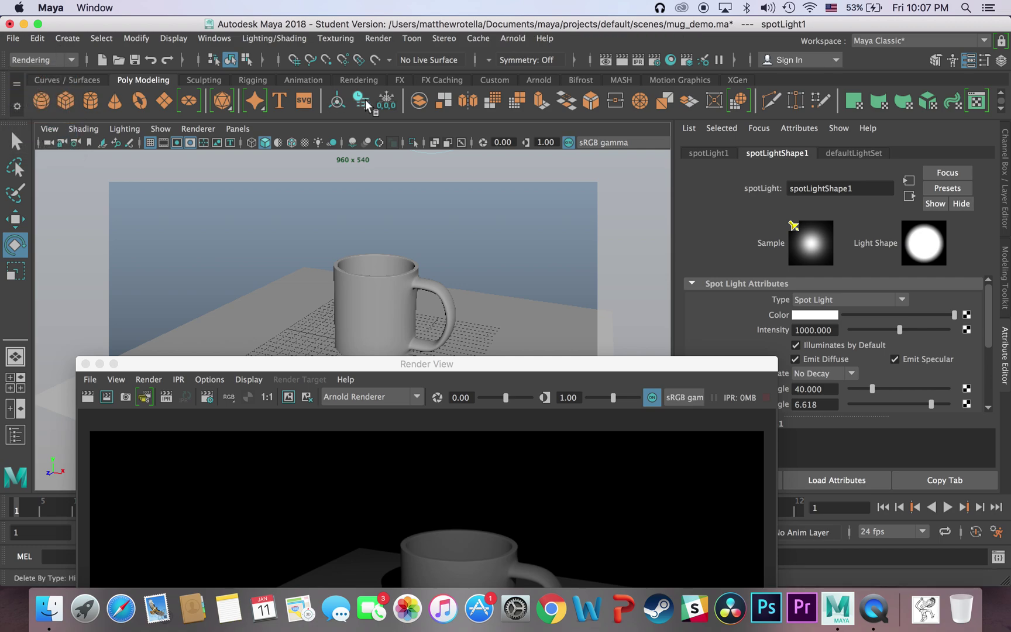
{"action": "left_click", "coordinate": [377, 39]}
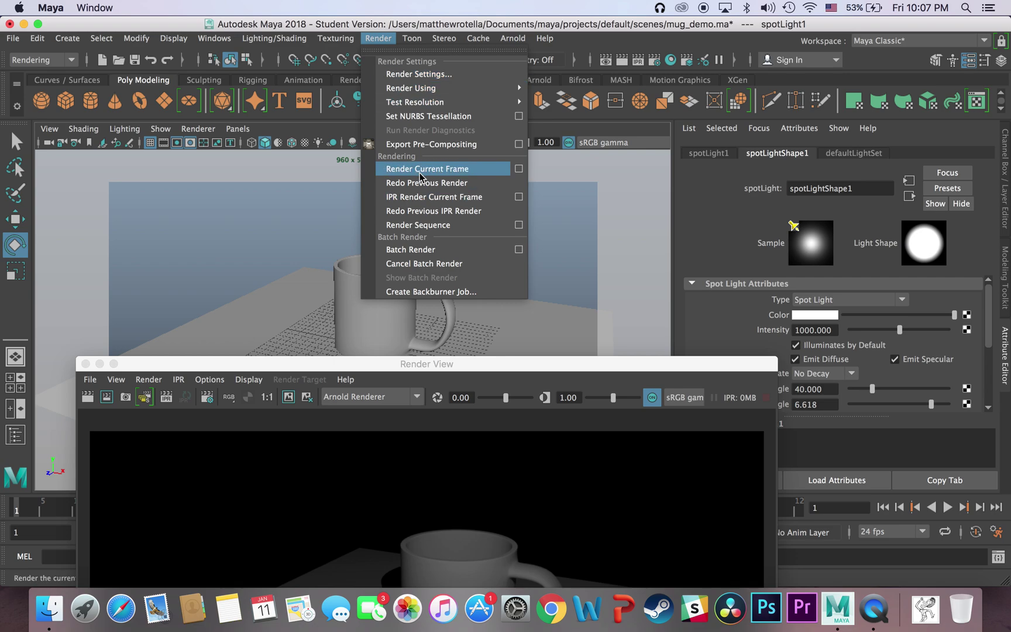
{"action": "left_click", "coordinate": [619, 58]}
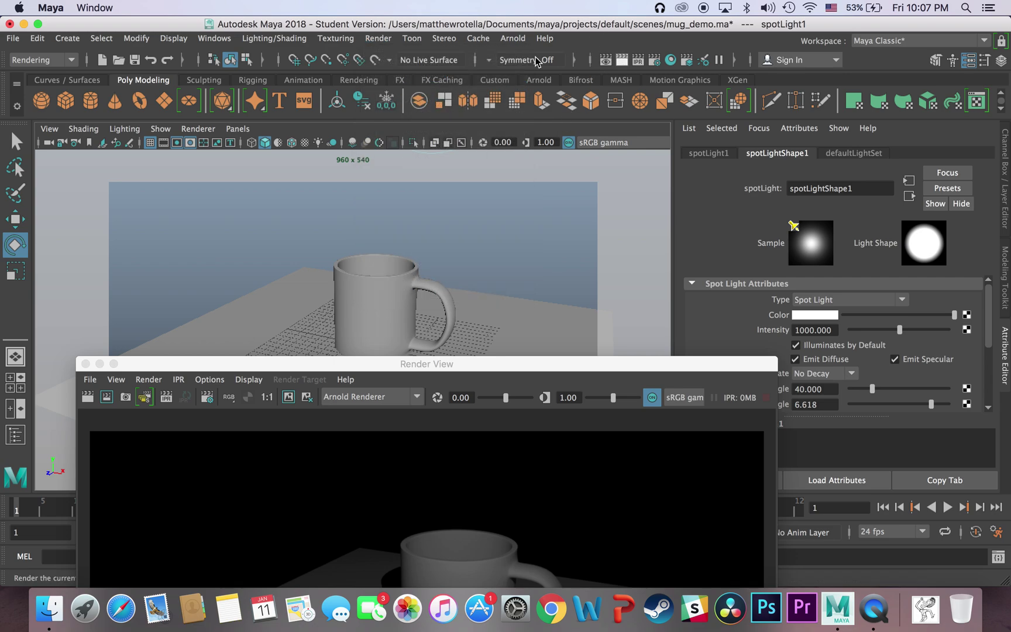
- In Render Settings, choose the HD_1080 Image Size preset for 1920 x 1080 output
{"action": "left_click", "coordinate": [375, 37]}
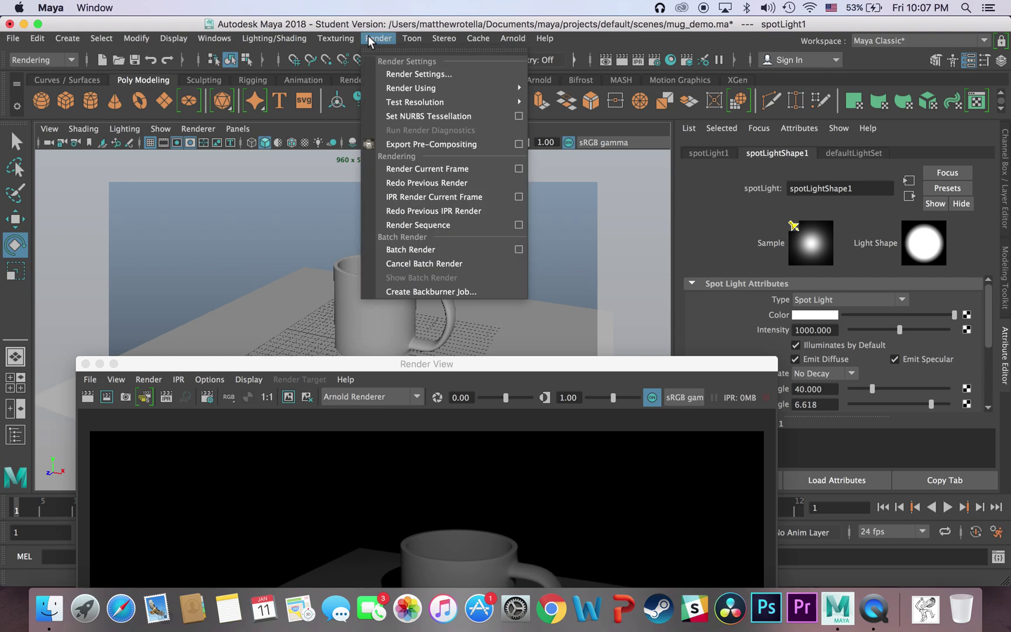
{"action": "left_click", "coordinate": [408, 72]}
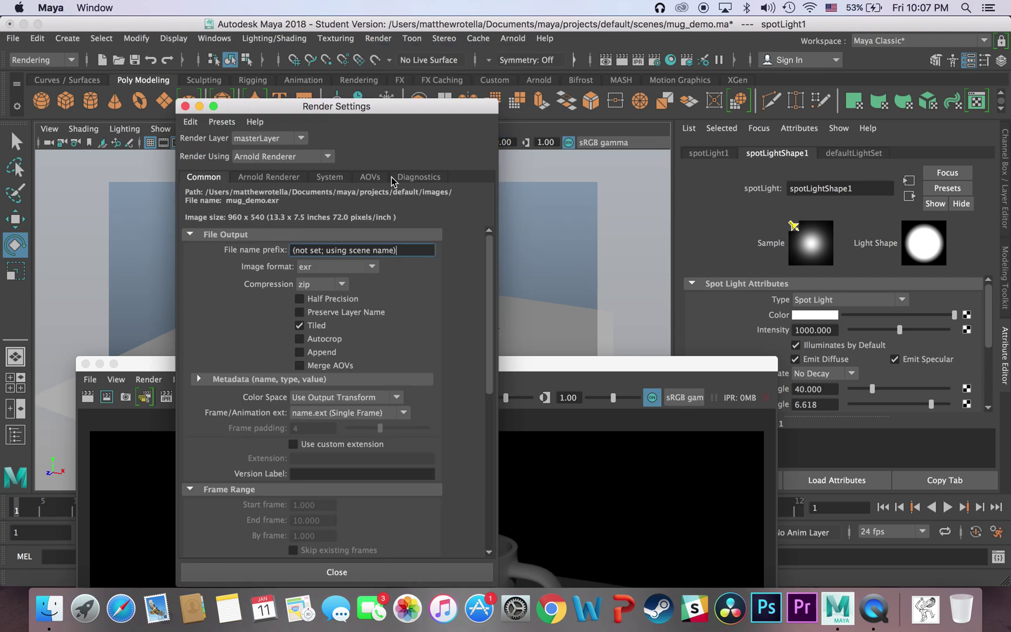
{"action": "left_click_drag", "start_coordinate": [359, 108], "coordinate": [459, 36]}
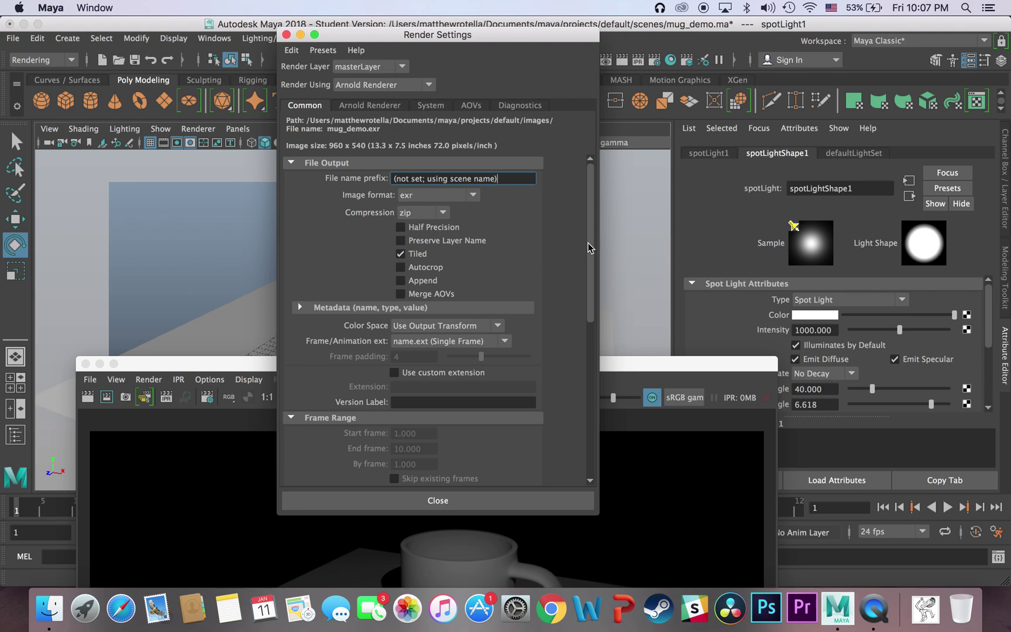
{"action": "left_click_drag", "start_coordinate": [588, 243], "coordinate": [575, 383]}
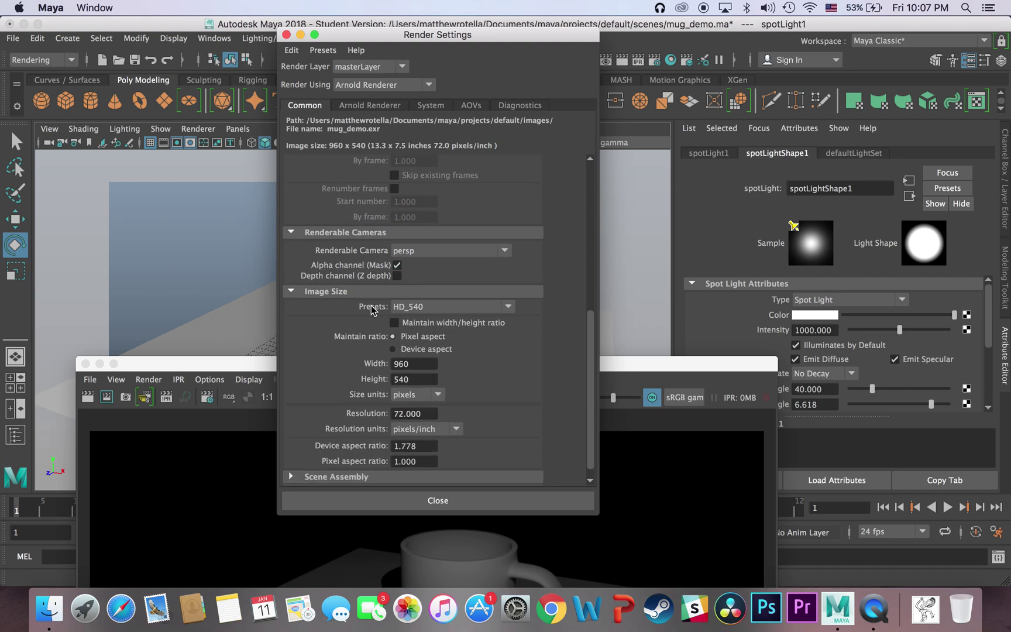
{"action": "double_click", "coordinate": [423, 364]}
{"action": "left_click", "coordinate": [440, 306]}
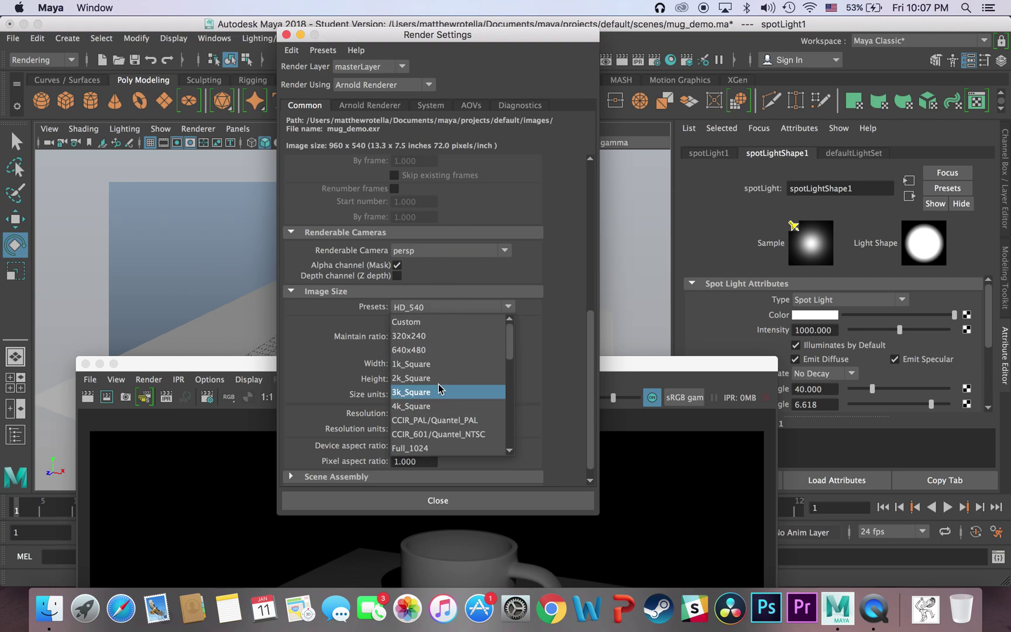
{"action": "left_click_drag", "start_coordinate": [508, 349], "coordinate": [508, 375]}
{"action": "left_click", "coordinate": [420, 405]}
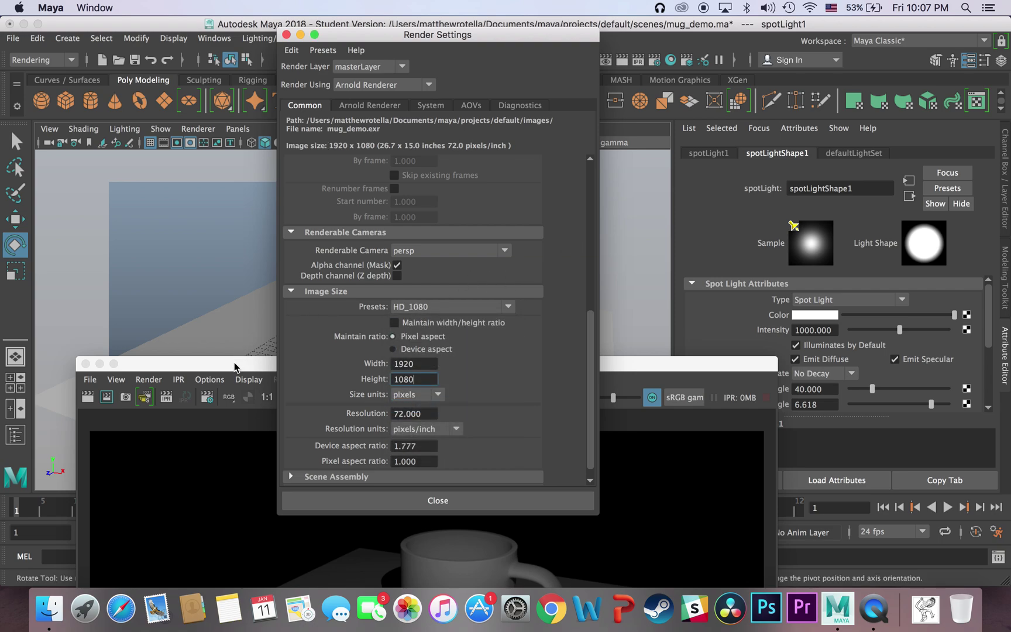
{"action": "left_click_drag", "start_coordinate": [234, 367], "coordinate": [258, 4]}
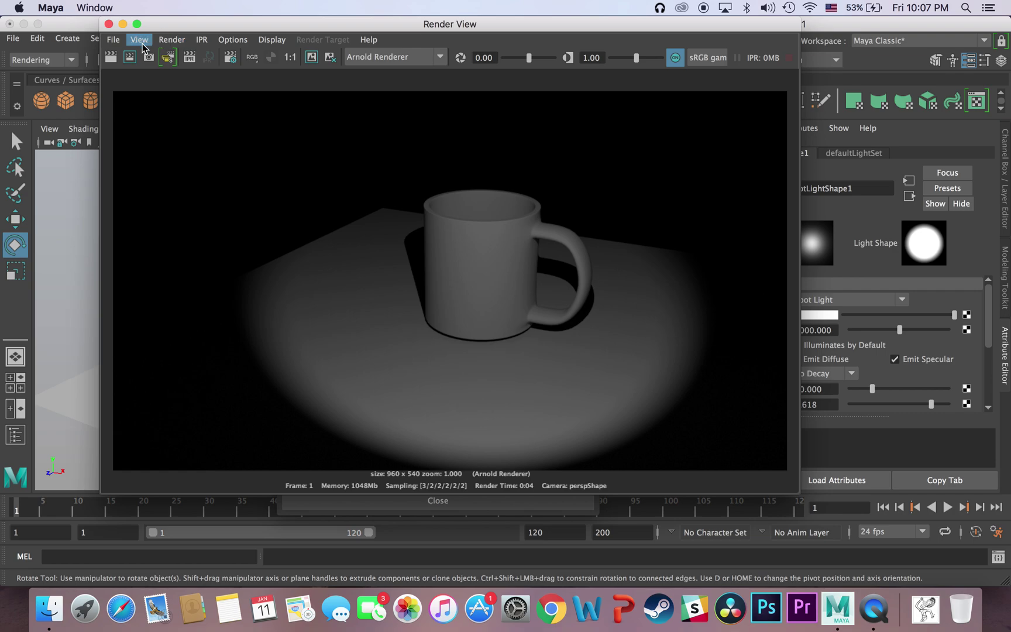
- Render the current frame of the spotlit mug in Arnold at 1920 x 1080
{"action": "left_click", "coordinate": [113, 58]}
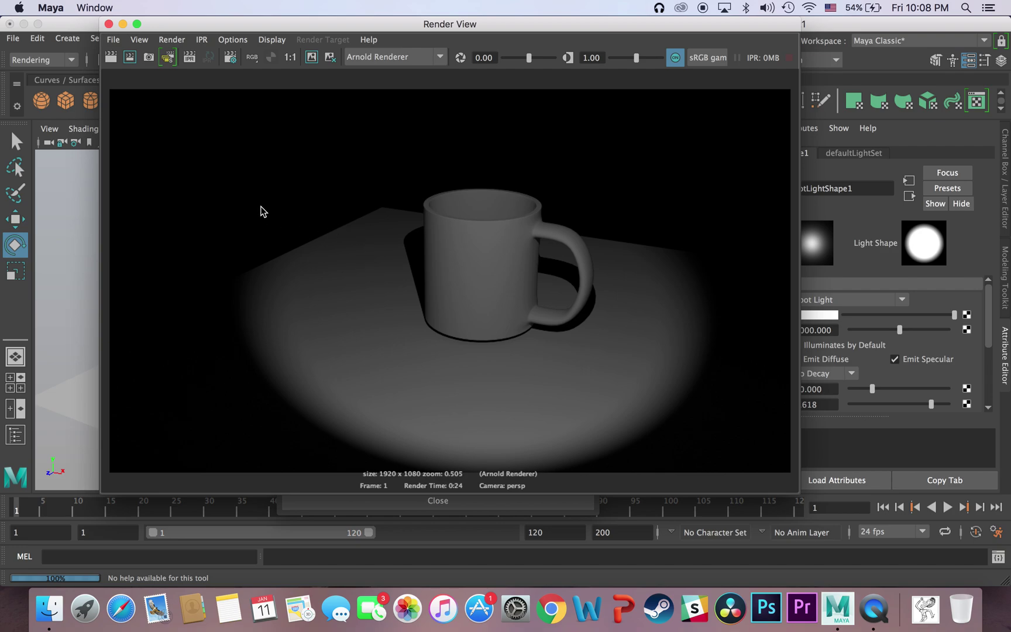
- Save the 1920 x 1080 render as PNG file 'mug_render' in the current project's images folder
{"action": "left_click", "coordinate": [114, 42]}
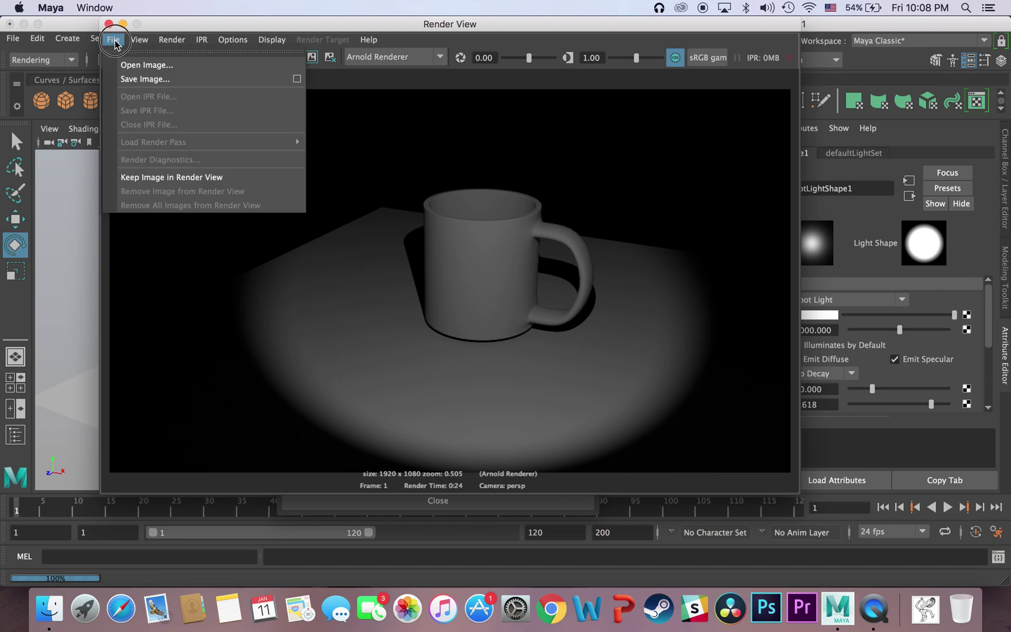
{"action": "left_click", "coordinate": [136, 79]}
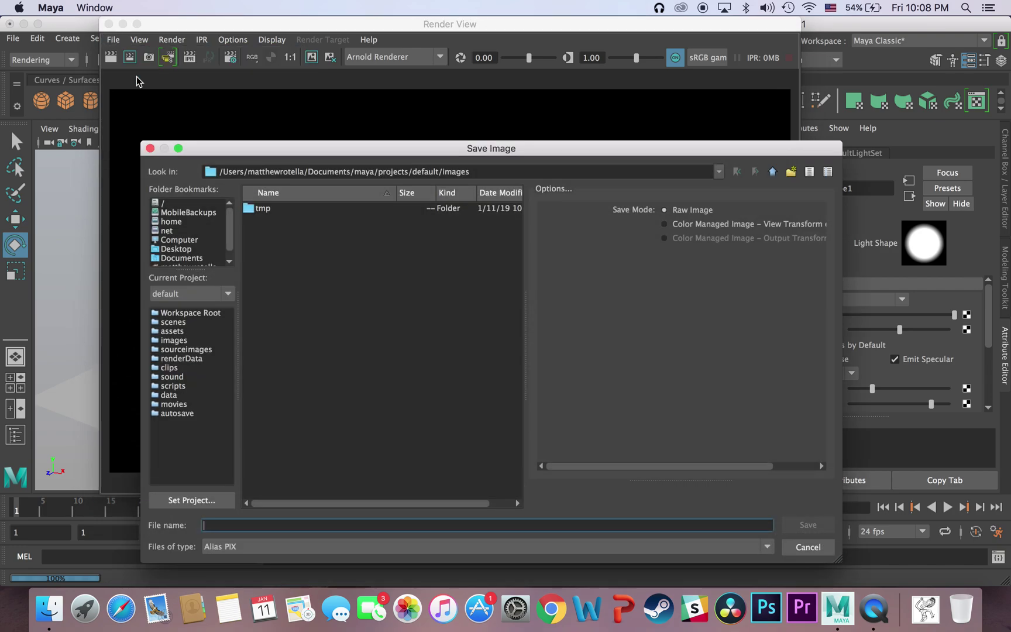
{"action": "left_click", "coordinate": [266, 544]}
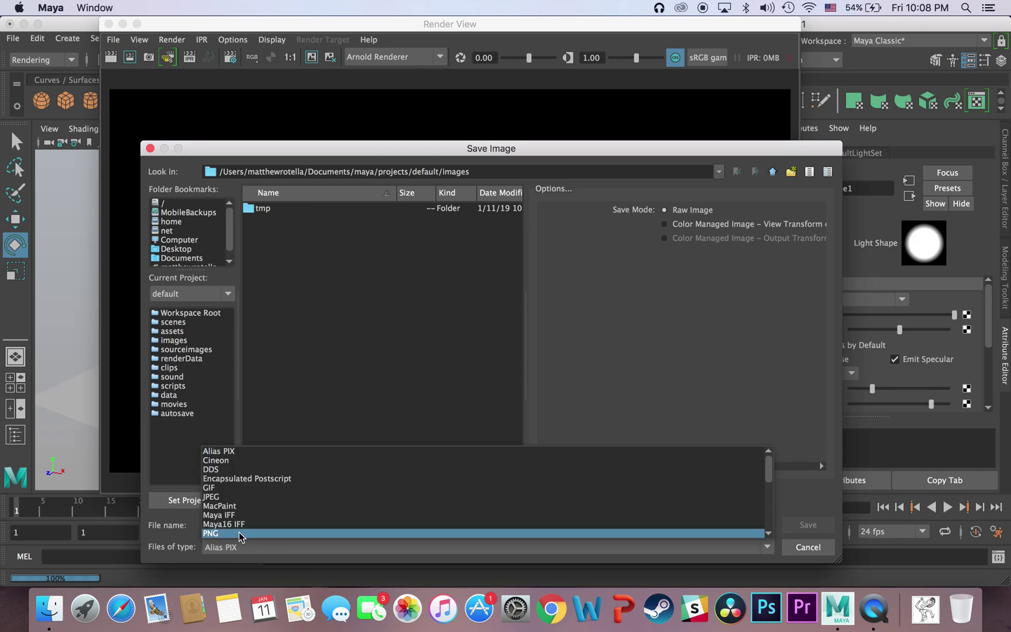
{"action": "left_click", "coordinate": [222, 533]}
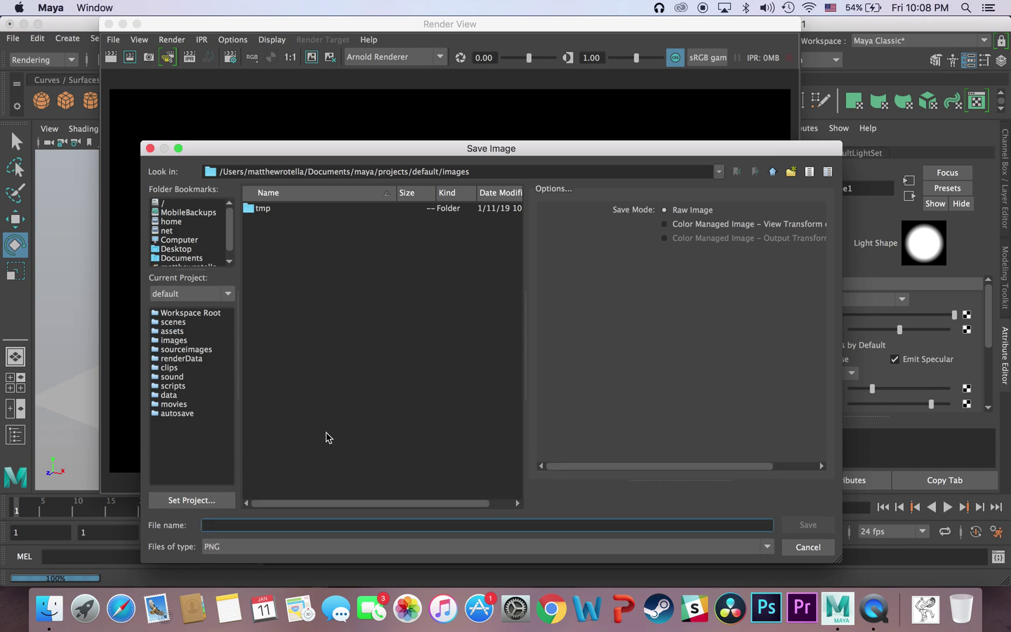
{"action": "scroll", "coordinate": [199, 255], "scroll_direction": "down", "scroll_amount": 1}
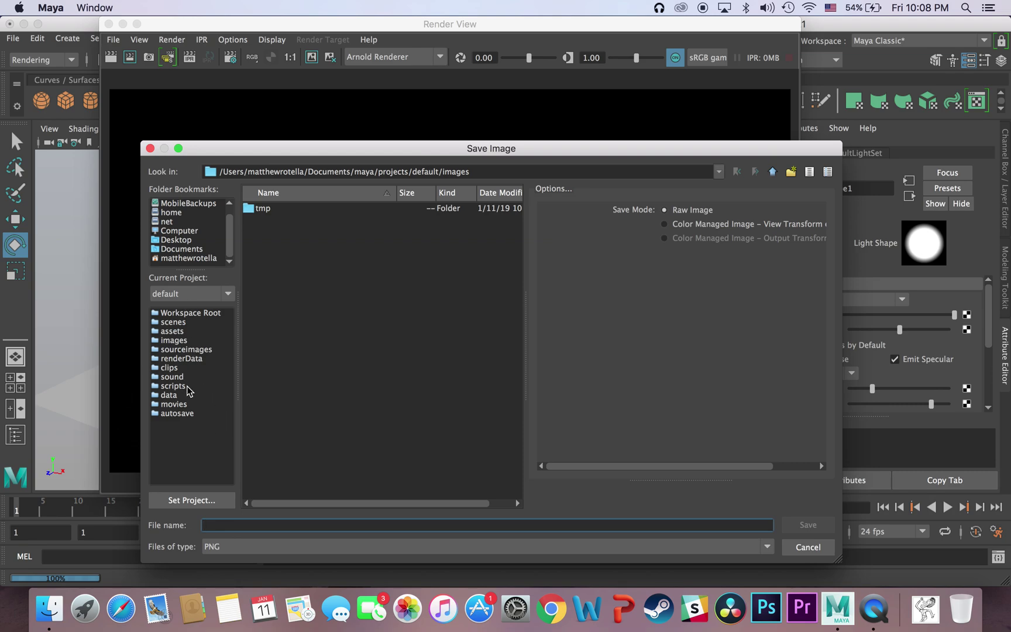
{"action": "left_click", "coordinate": [174, 340]}
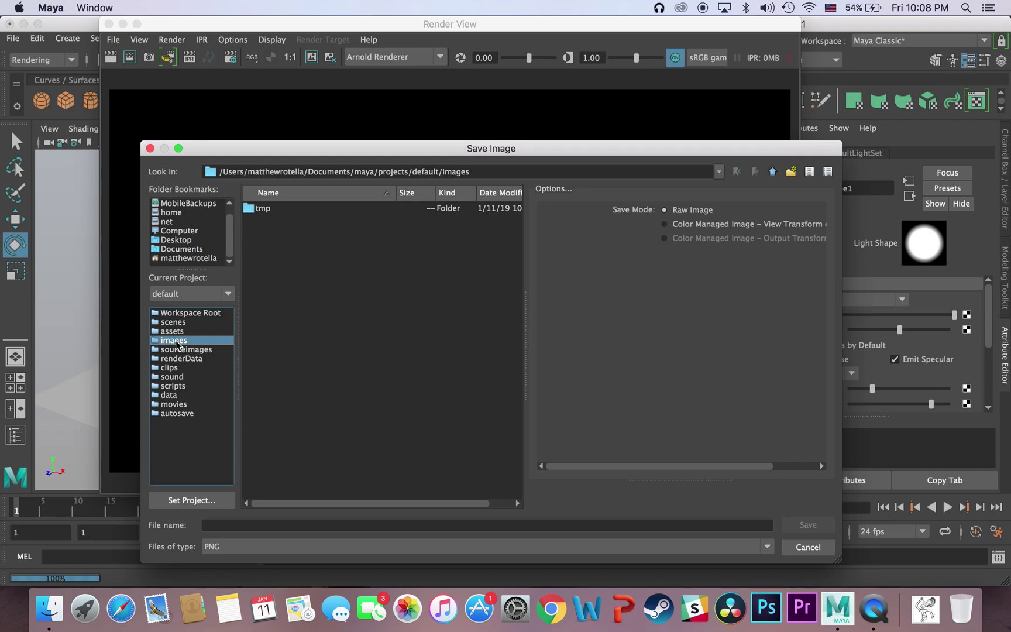
{"action": "left_click", "coordinate": [256, 527]}
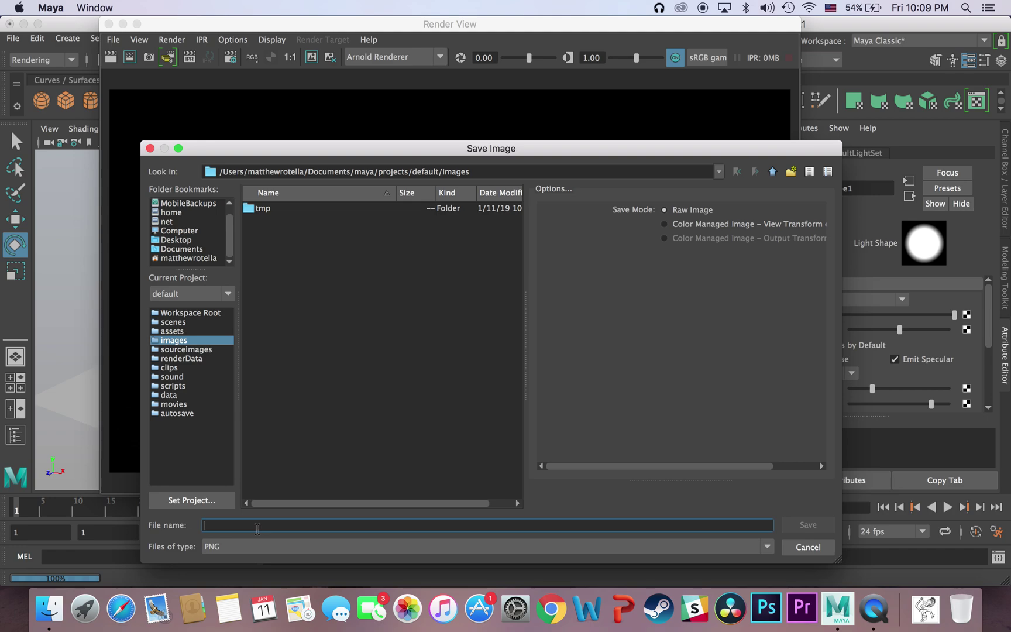
{"action": "type", "text": "mug_r"}
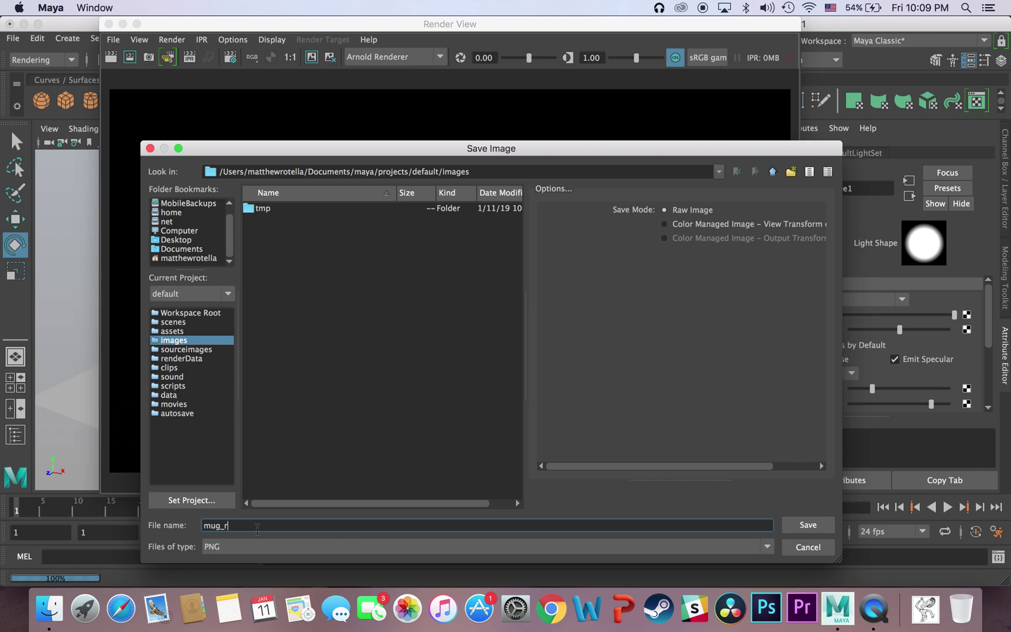
{"action": "type", "text": "ender"}
{"action": "left_click", "coordinate": [822, 526]}
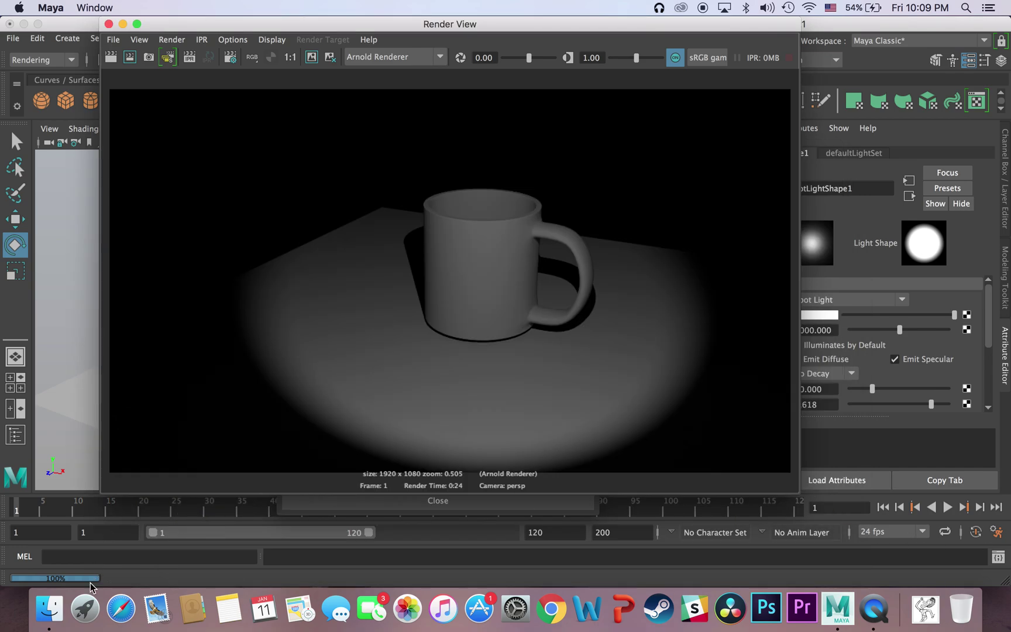
{"action": "left_click", "coordinate": [49, 608]}
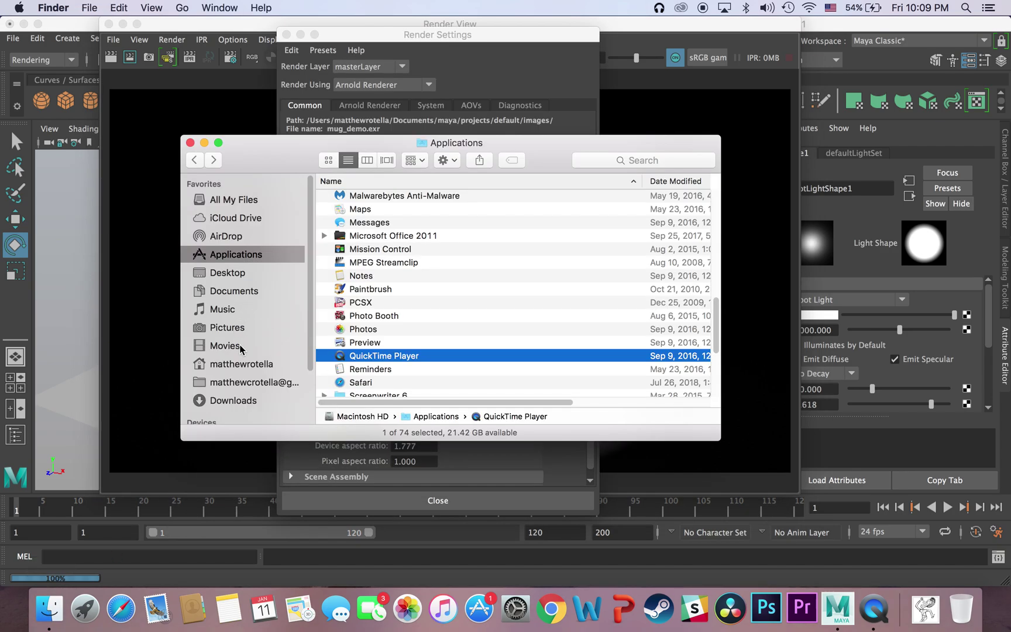
- In Finder, navigate to Documents > maya > projects > default
{"action": "left_click", "coordinate": [229, 291]}
{"action": "scroll", "coordinate": [409, 263], "scroll_direction": "down", "scroll_amount": 5}
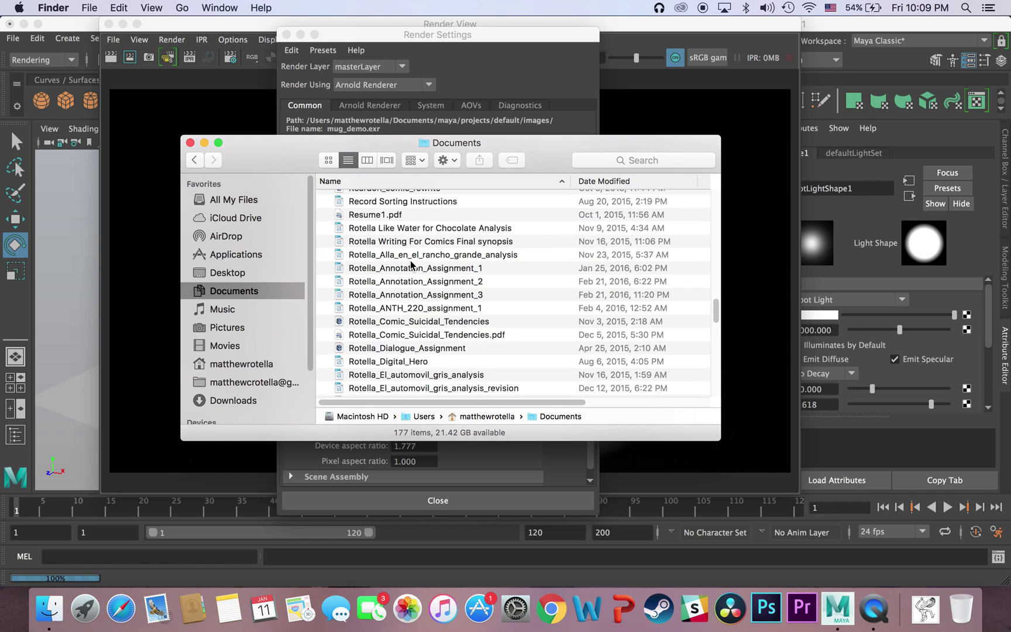
{"action": "scroll", "coordinate": [427, 260], "scroll_direction": "up", "scroll_amount": 15}
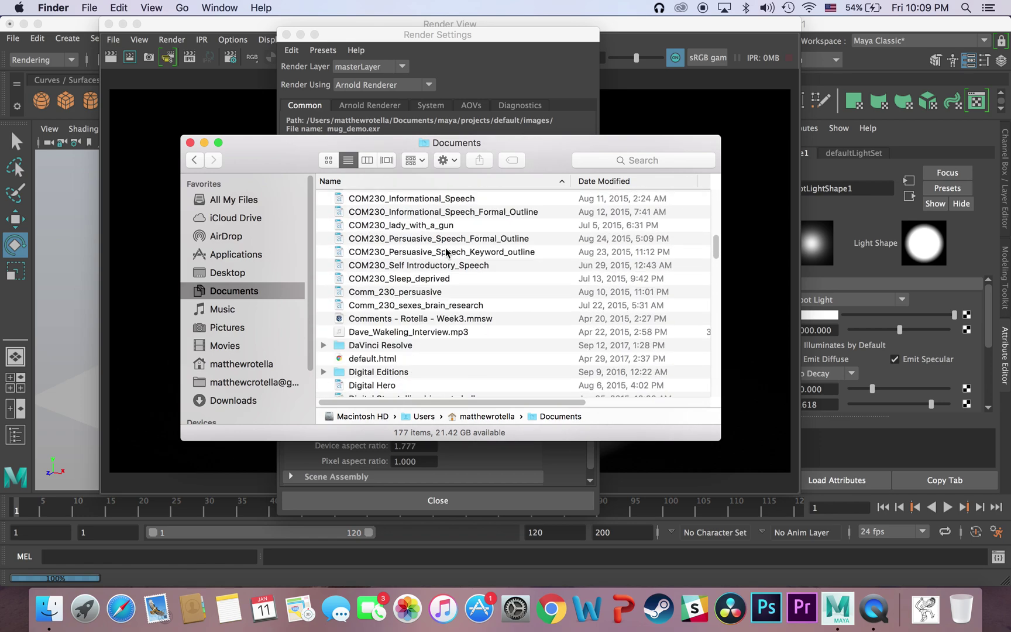
{"action": "scroll", "coordinate": [445, 257], "scroll_direction": "down", "scroll_amount": 7}
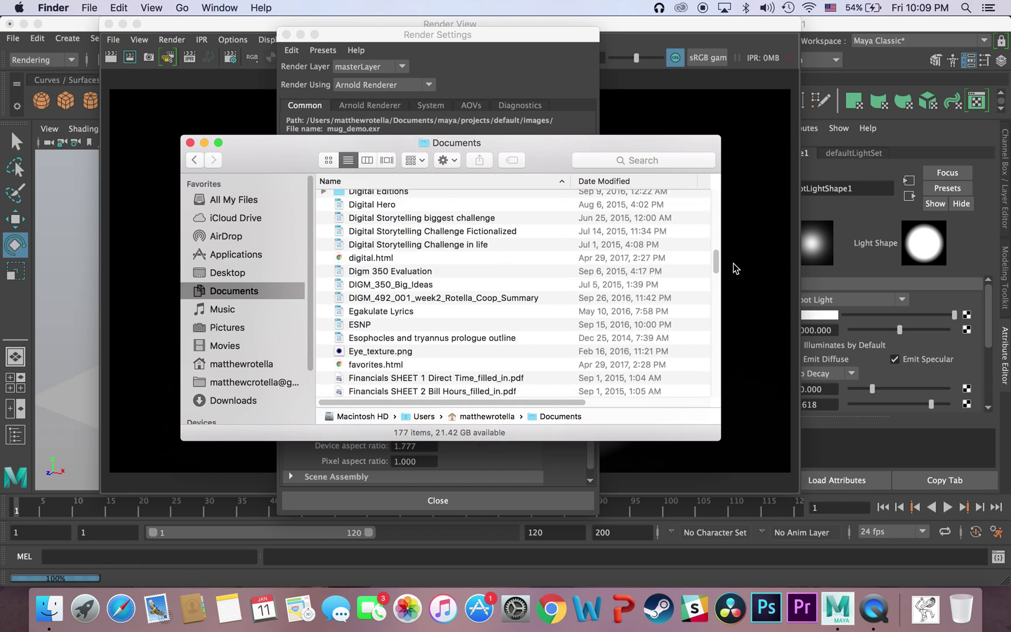
{"action": "left_click_drag", "start_coordinate": [716, 261], "coordinate": [715, 292]}
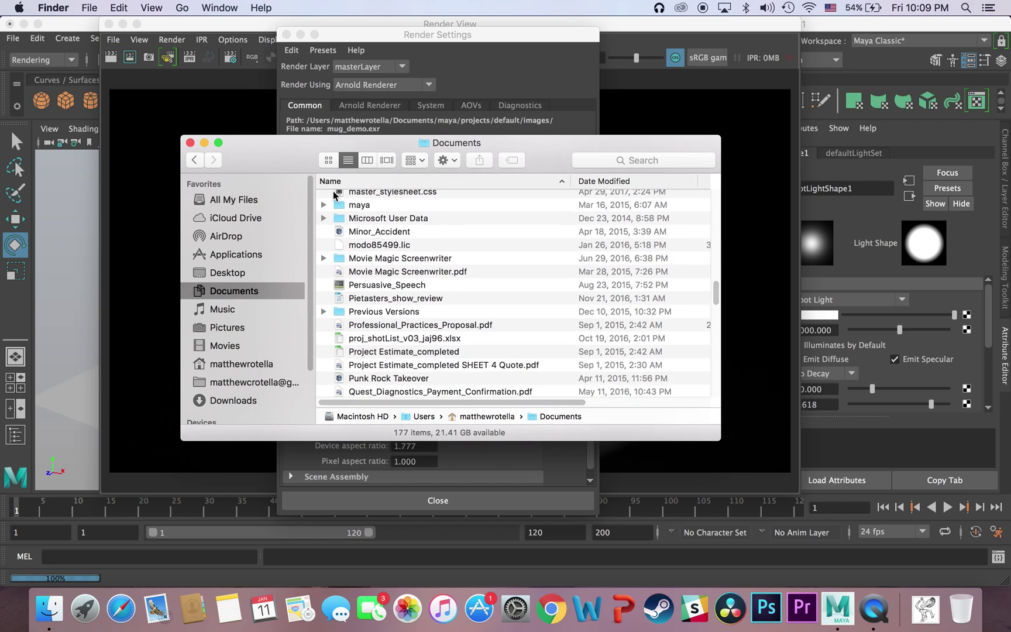
{"action": "double_click", "coordinate": [345, 206]}
{"action": "double_click", "coordinate": [357, 203]}
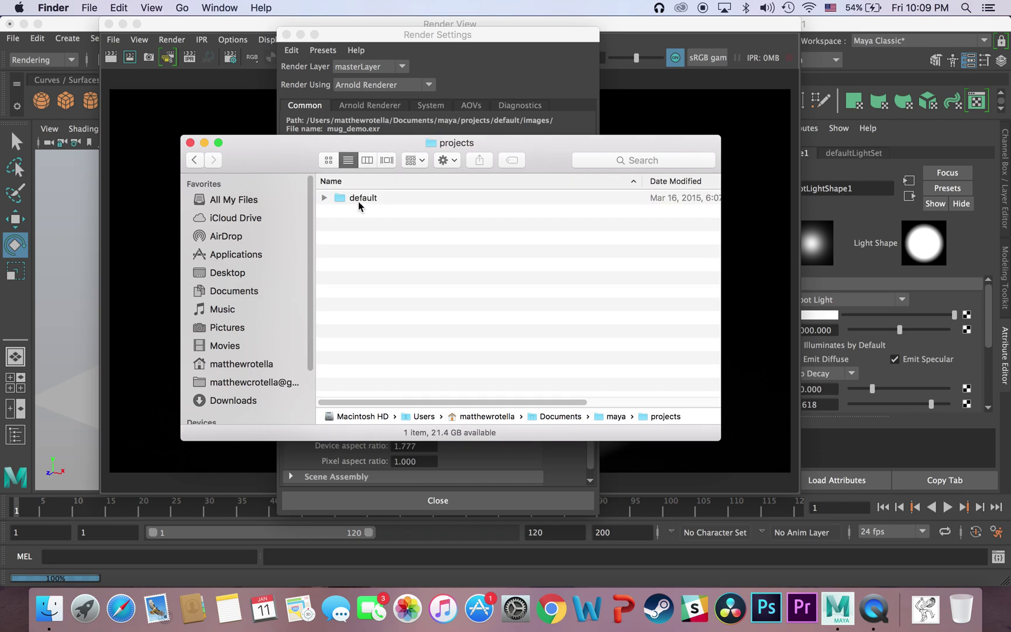
{"action": "double_click", "coordinate": [360, 202]}
- Open the images folder and preview mug_render.png, then close the preview
{"action": "left_click", "coordinate": [367, 265]}
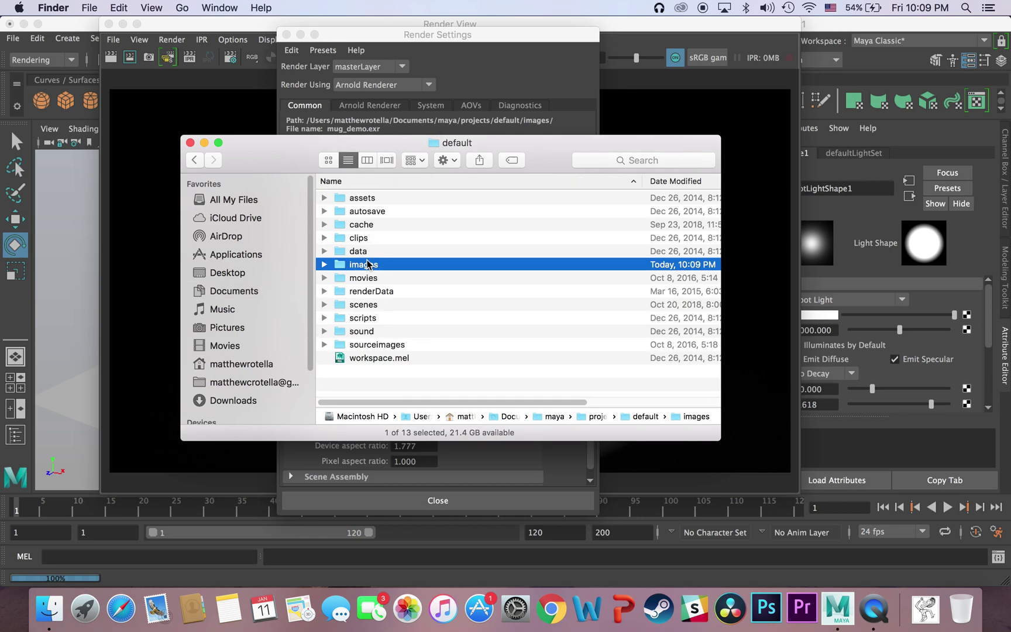
{"action": "double_click", "coordinate": [367, 265]}
{"action": "double_click", "coordinate": [400, 199]}
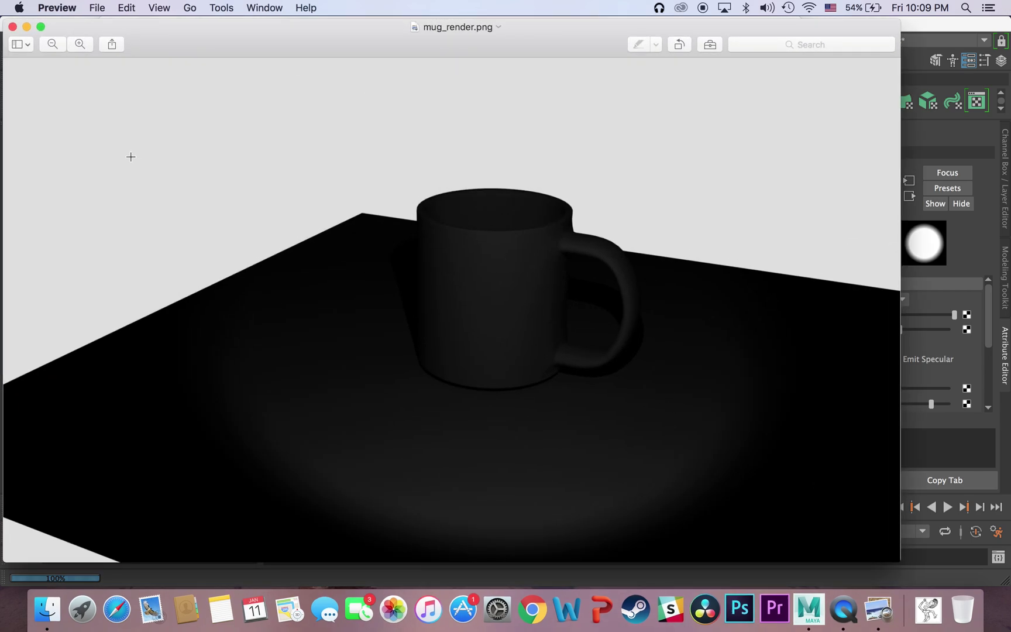
{"action": "left_click", "coordinate": [12, 26]}
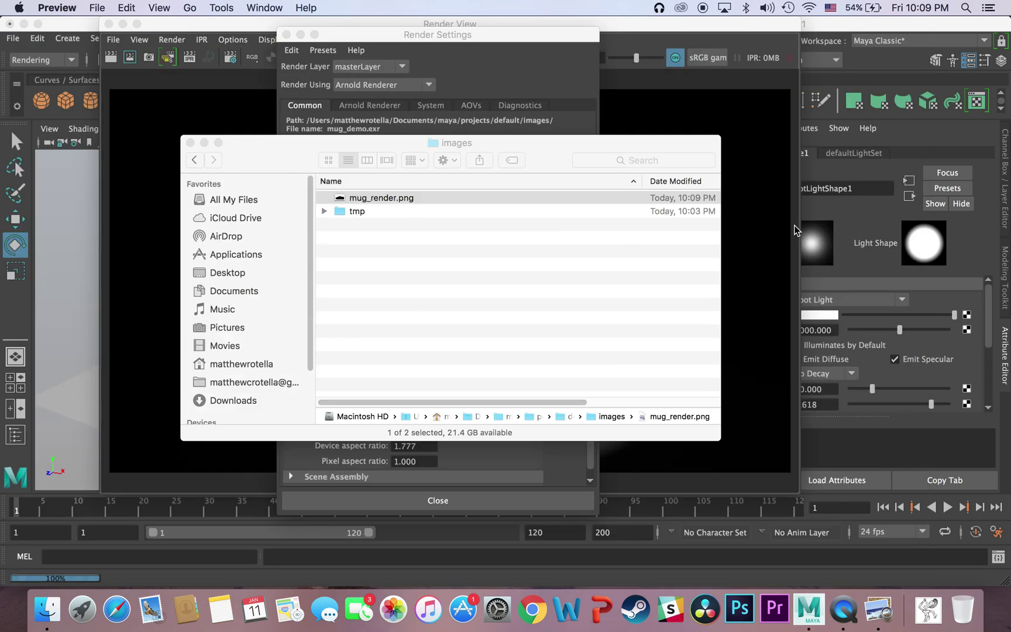
- Quit Preview, scroll Render Settings to the top and move it to the right
{"action": "key", "text": "super+q"}
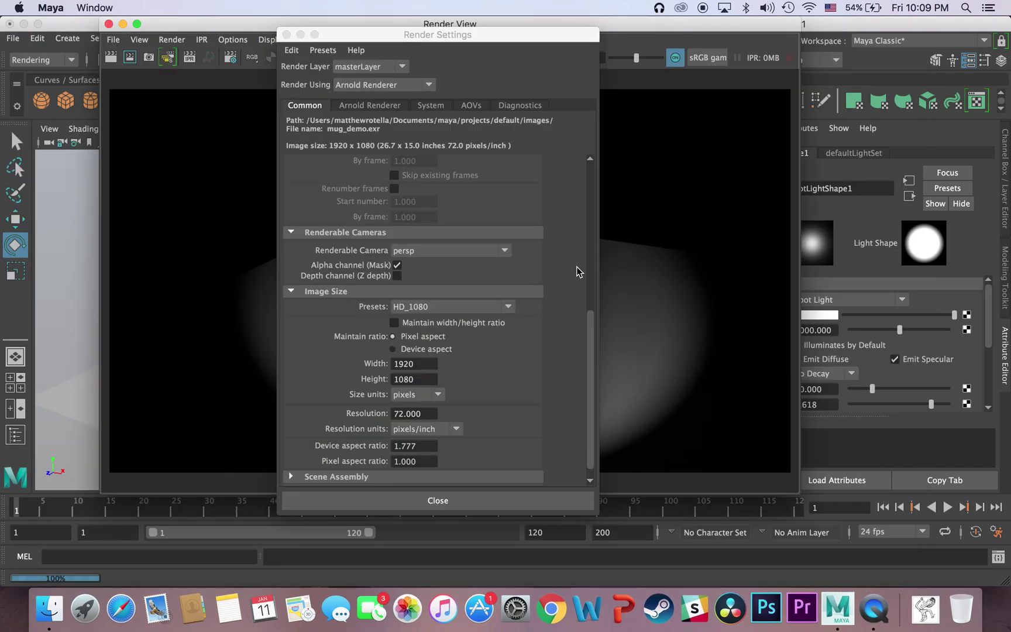
{"action": "left_click_drag", "start_coordinate": [591, 322], "coordinate": [575, 123]}
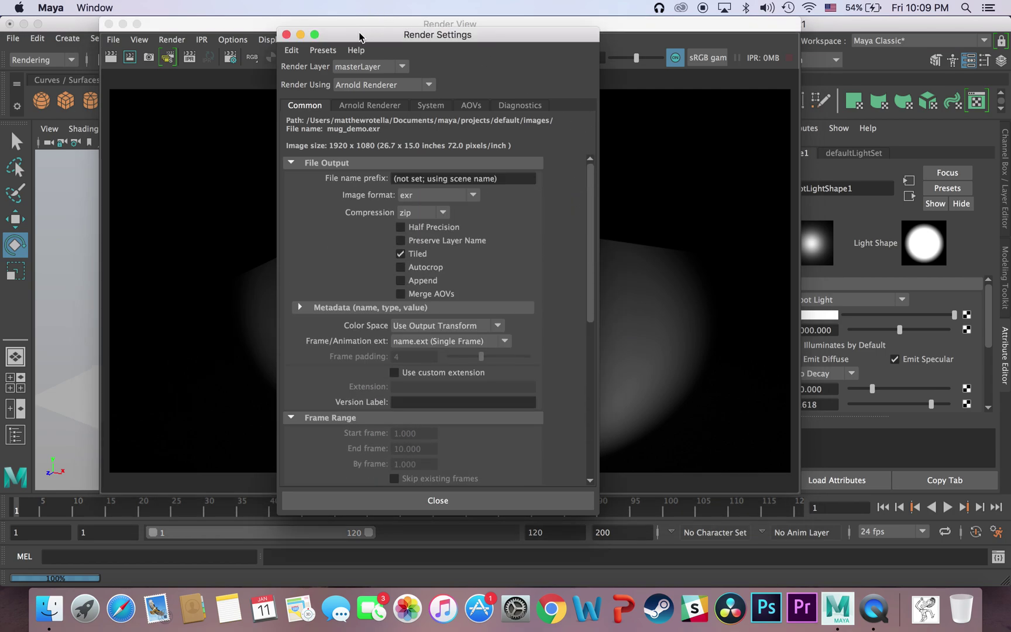
{"action": "left_click_drag", "start_coordinate": [360, 37], "coordinate": [656, 90]}
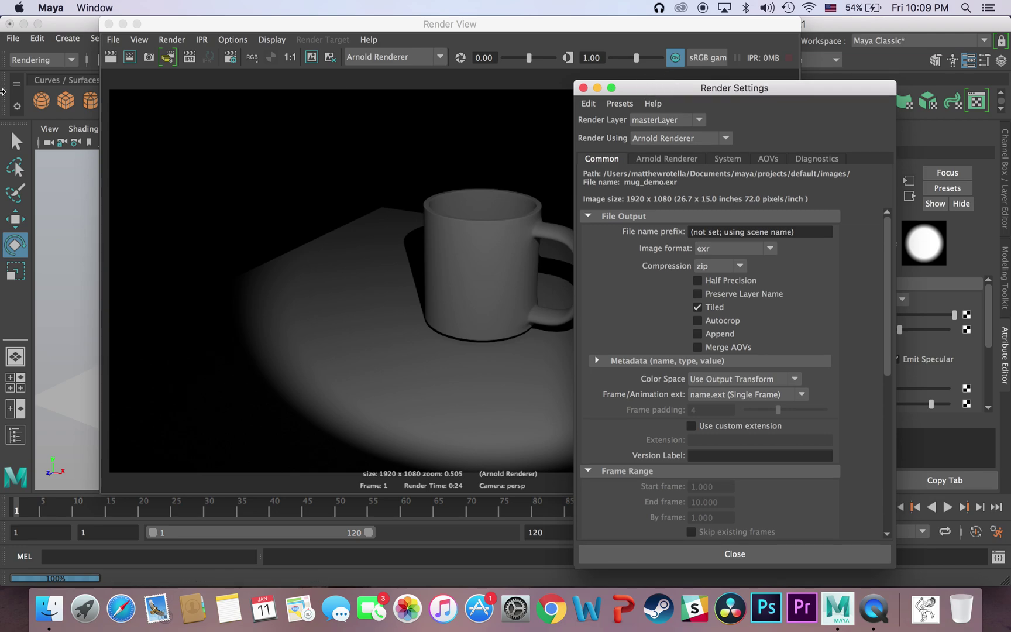
- Bring the Render View with the 1920 x 1080 mug render to the front
{"action": "left_click", "coordinate": [111, 39]}
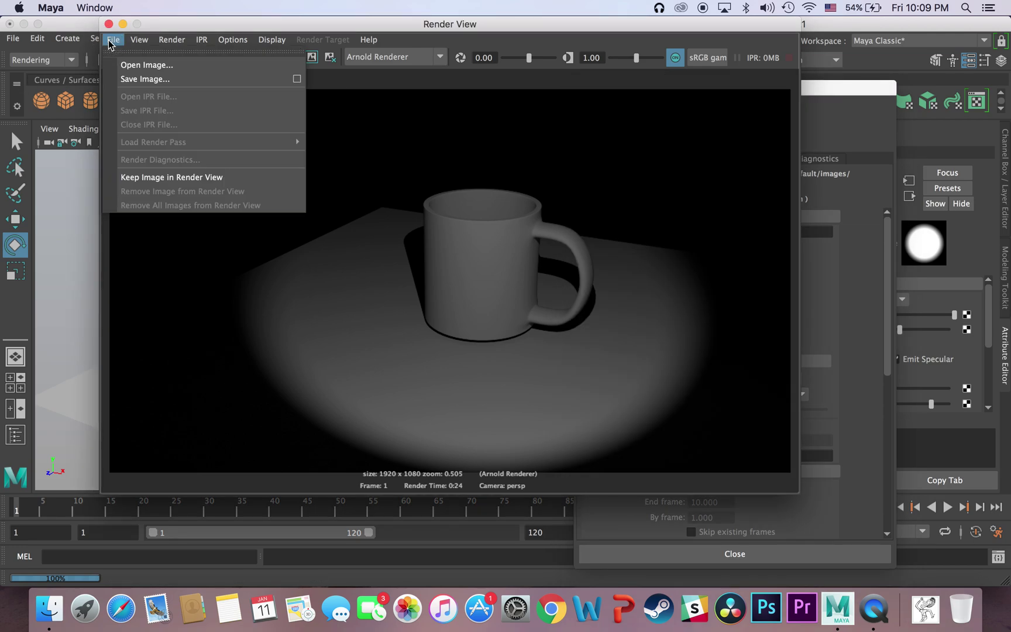
{"action": "mouse_move", "coordinate": [131, 45]}
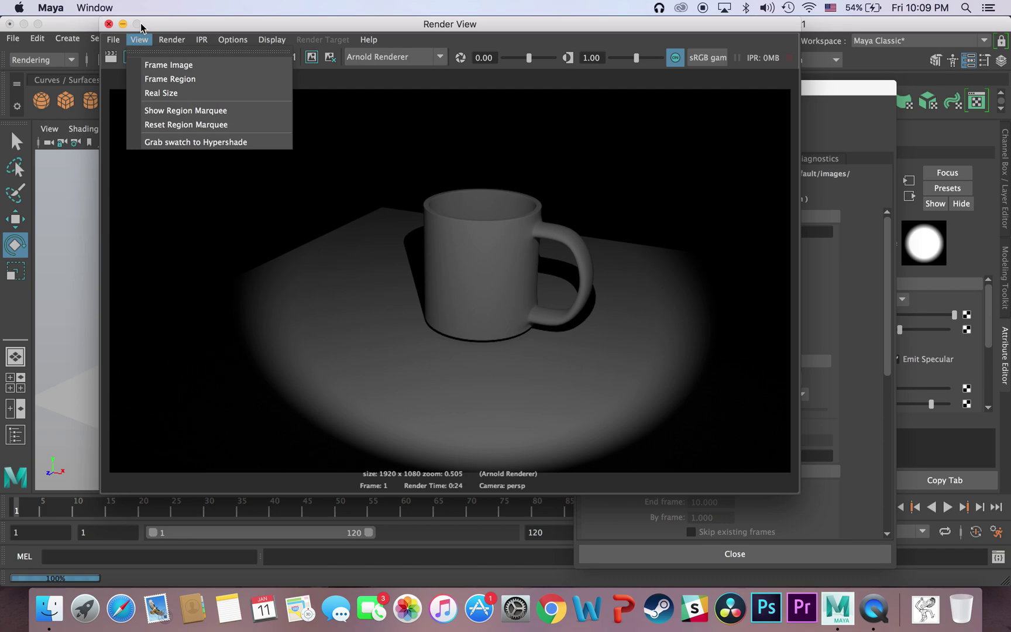
{"action": "left_click", "coordinate": [173, 24]}
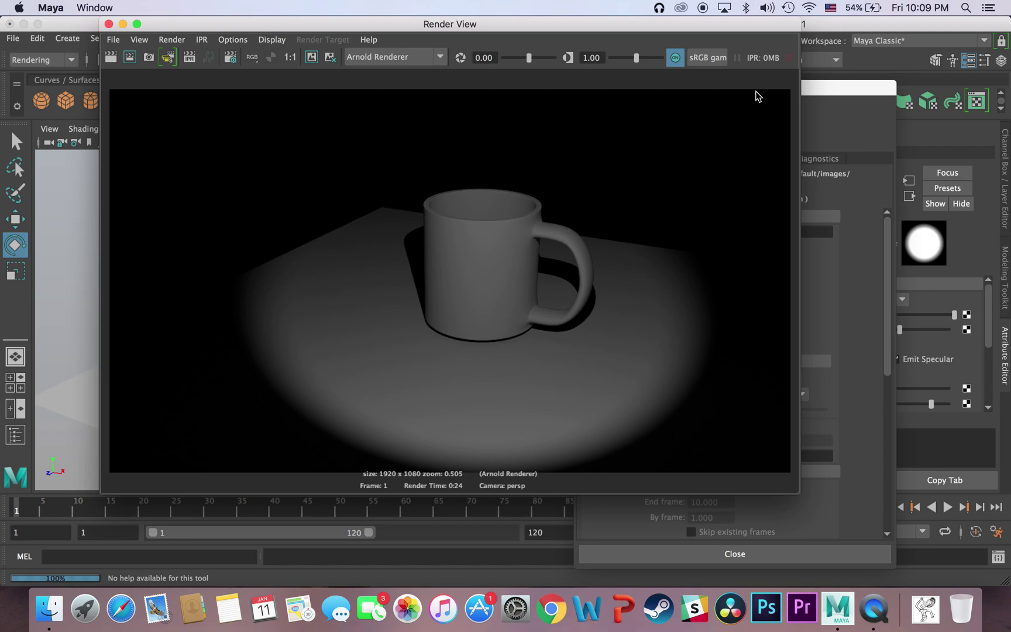
{"action": "left_click_drag", "start_coordinate": [475, 27], "coordinate": [458, 137]}
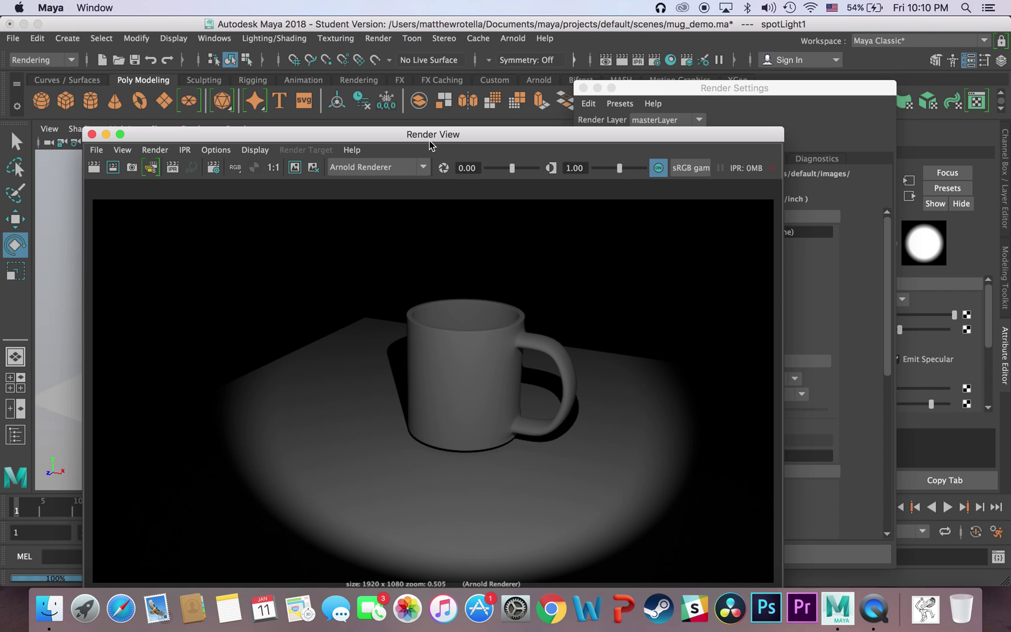
{"action": "left_click_drag", "start_coordinate": [429, 140], "coordinate": [537, 426]}
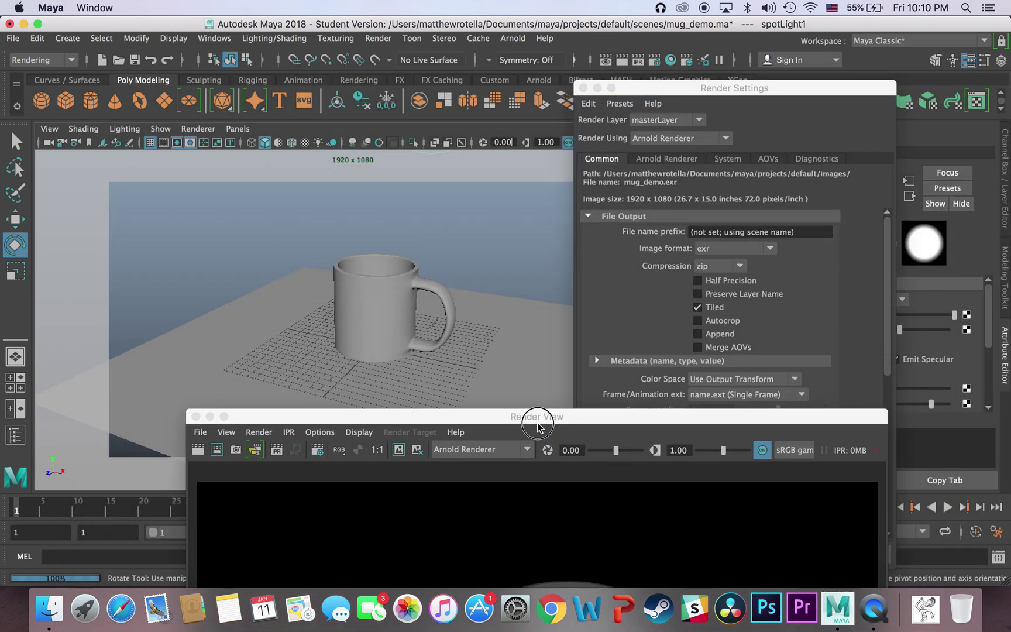
{"action": "left_click_drag", "start_coordinate": [360, 416], "coordinate": [591, 157]}
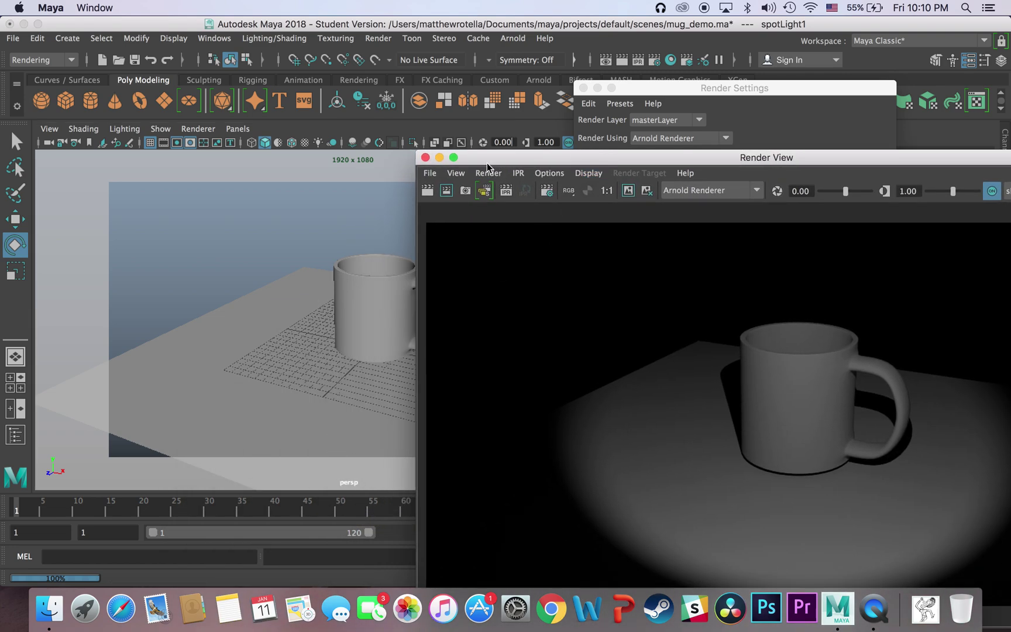
{"action": "left_click_drag", "start_coordinate": [486, 162], "coordinate": [182, 56]}
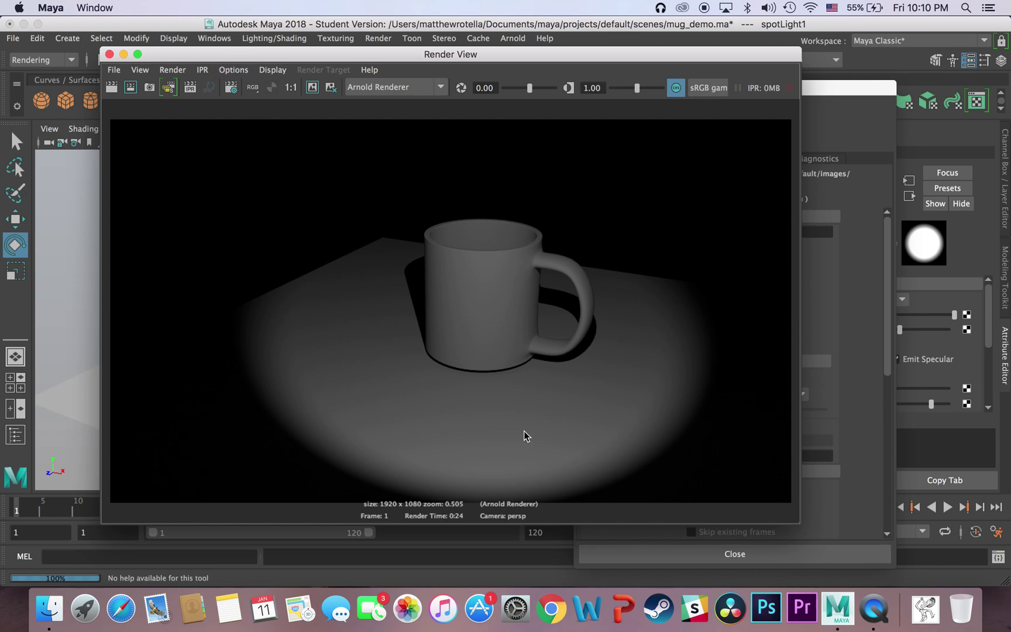
{"action": "left_click", "coordinate": [182, 73]}
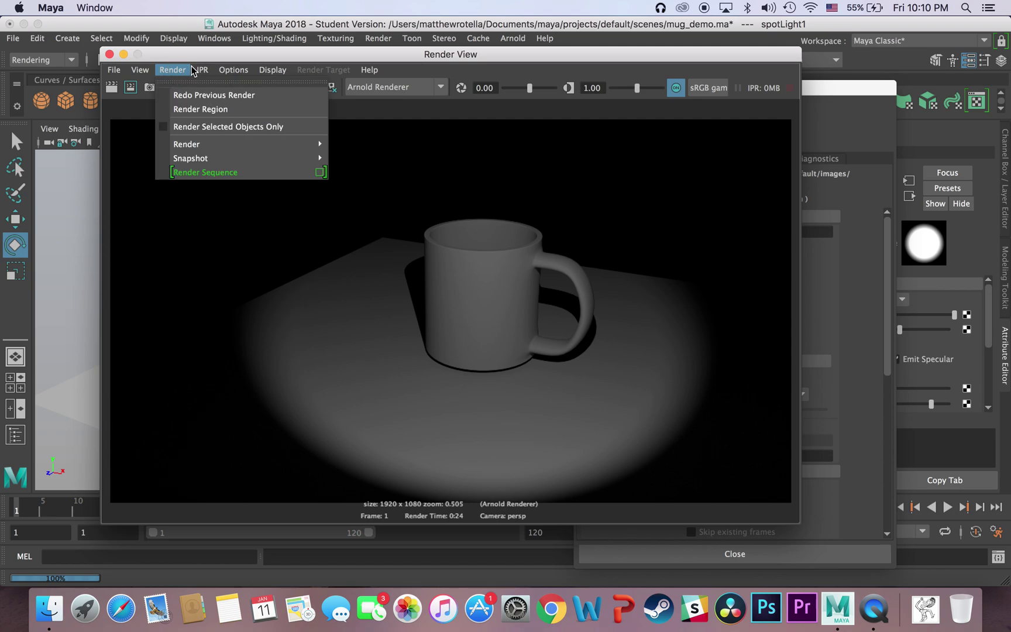
{"action": "left_click", "coordinate": [181, 54]}
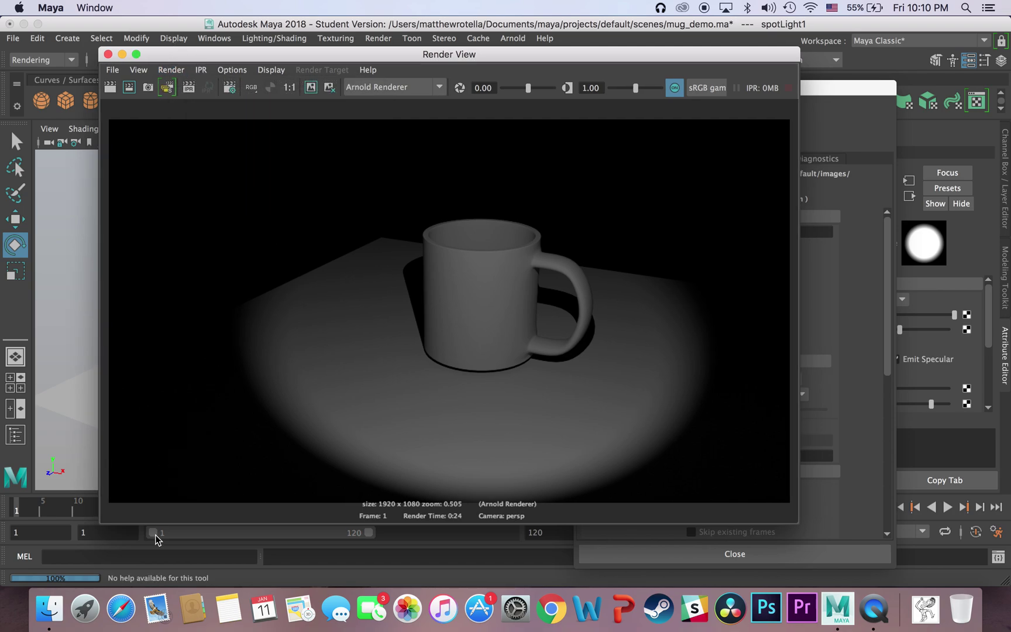